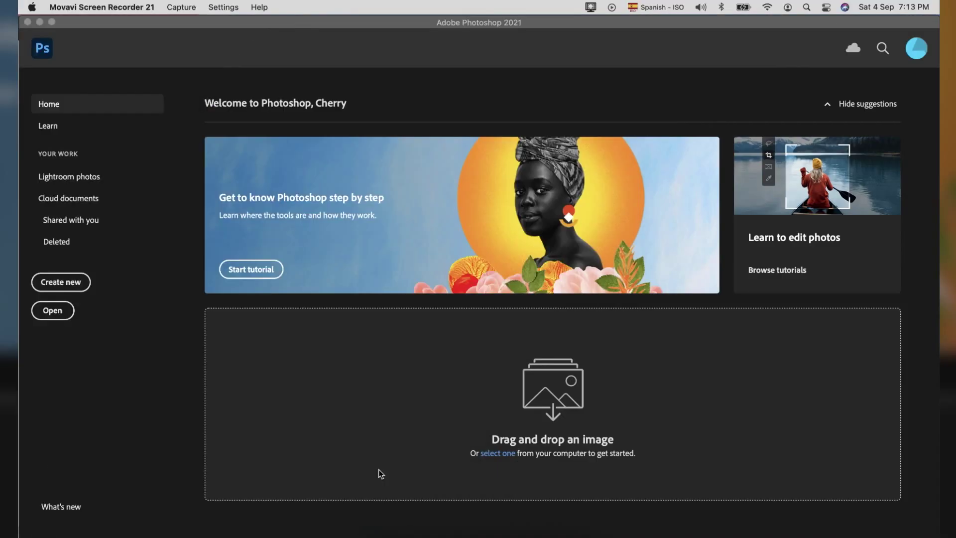
Open pattern seville.jpg and Subject.jpeg from the Pattern Wall folder in Photoshop
click(374, 536)
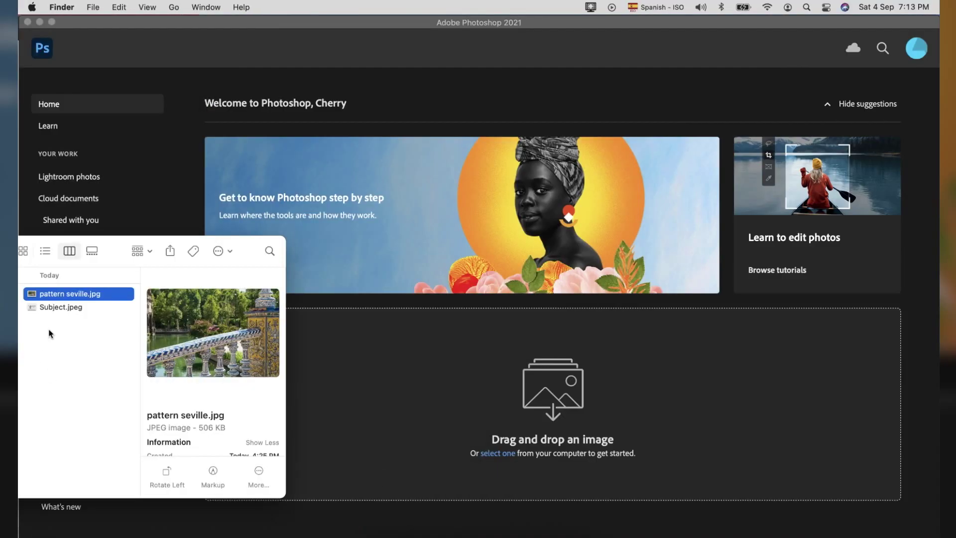
shift+click(67, 308)
drag(68, 309, 479, 373)
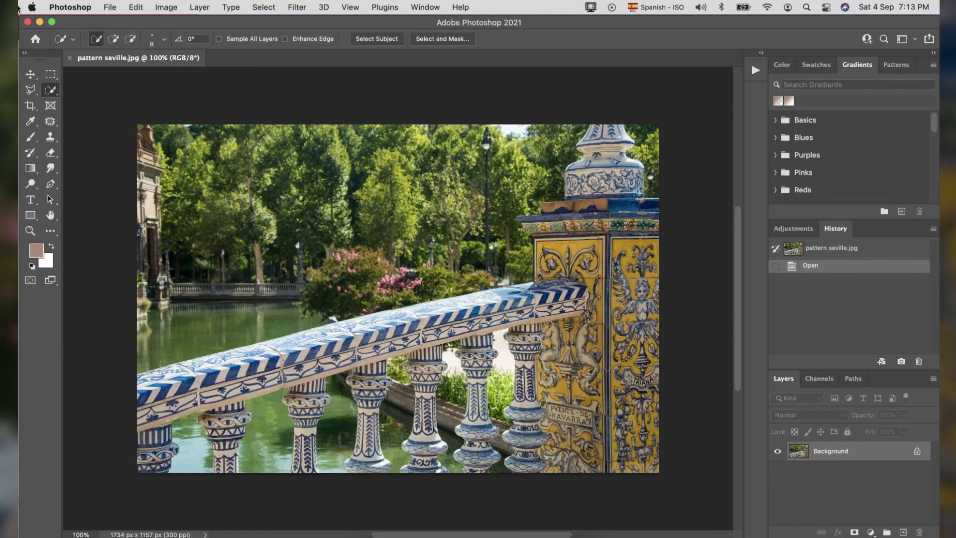
click(109, 7)
click(122, 35)
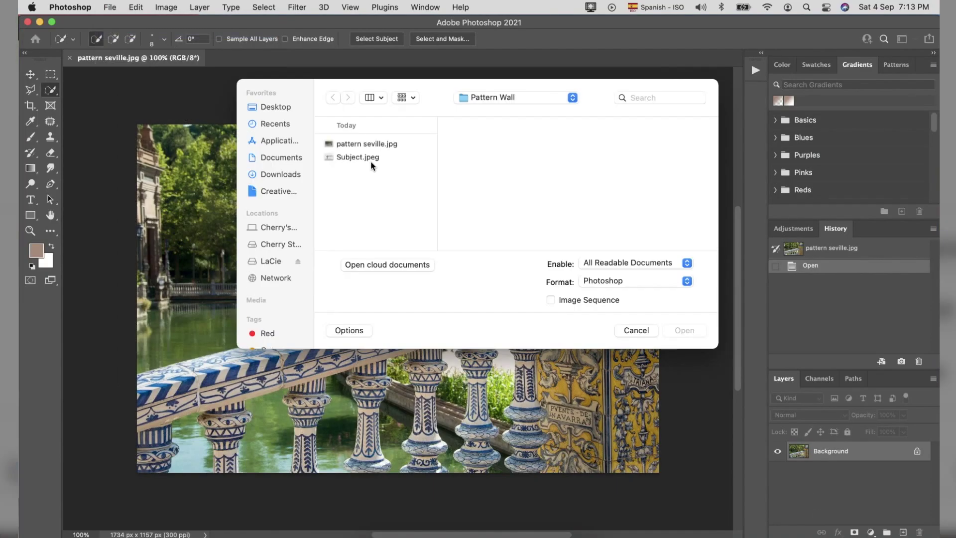
double_click(371, 159)
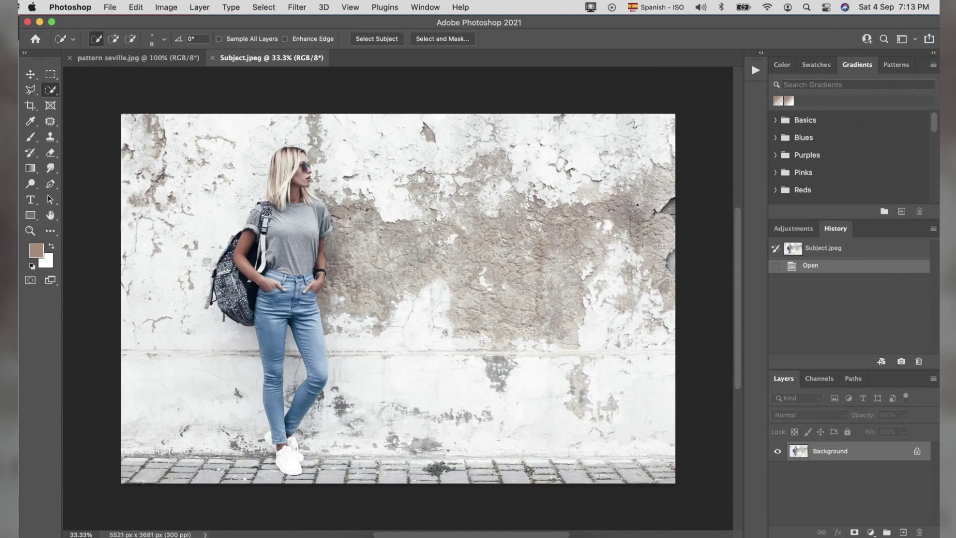
Show the Libraries for pattern seville.jpg and start creating a new library pattern from that image
click(103, 59)
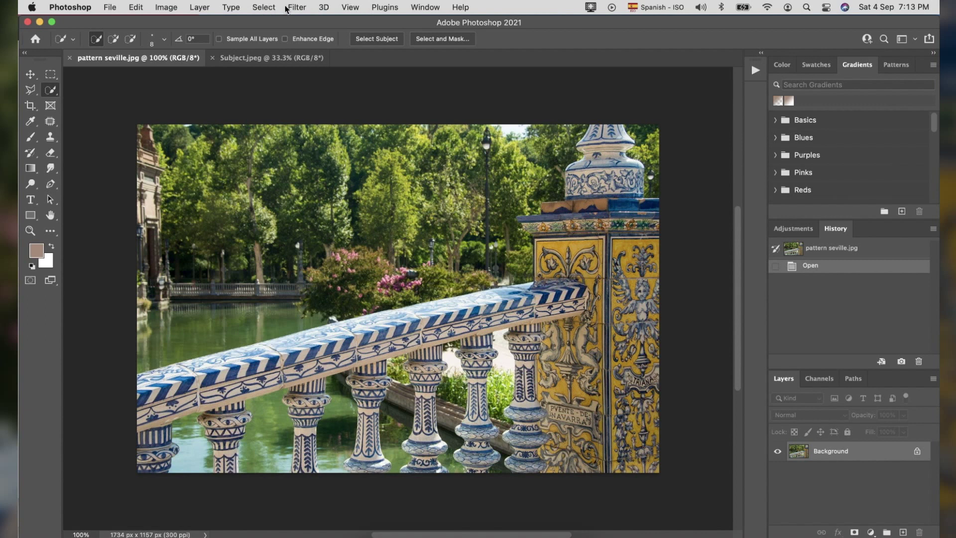
click(431, 7)
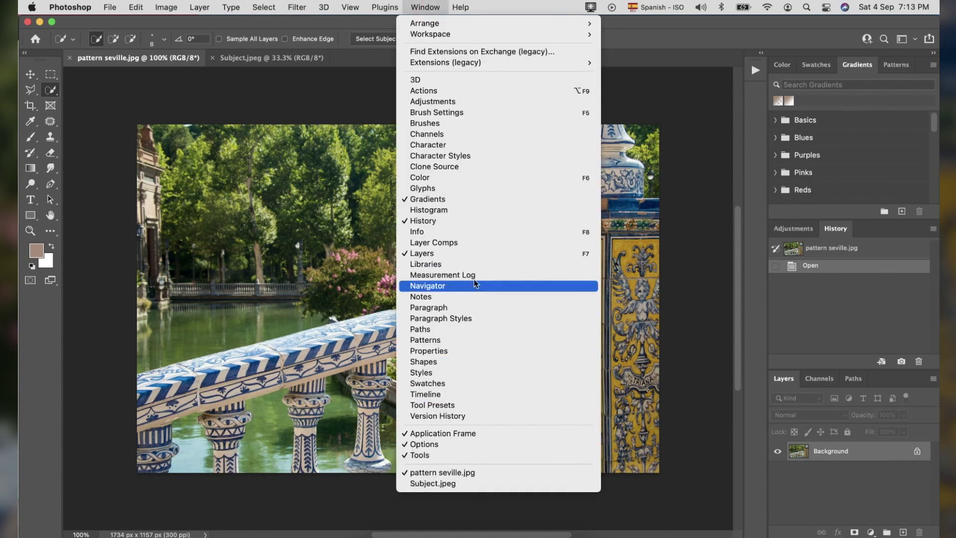
click(470, 265)
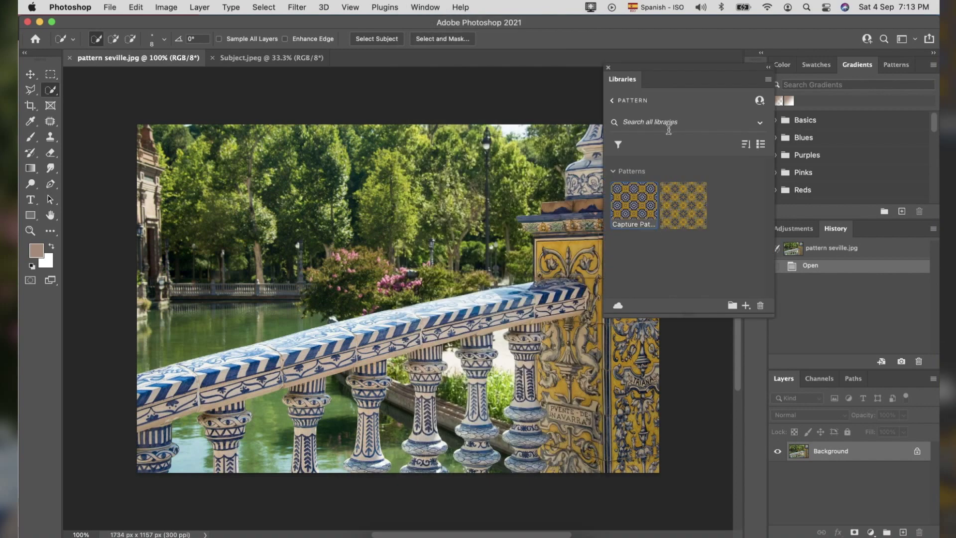
click(746, 306)
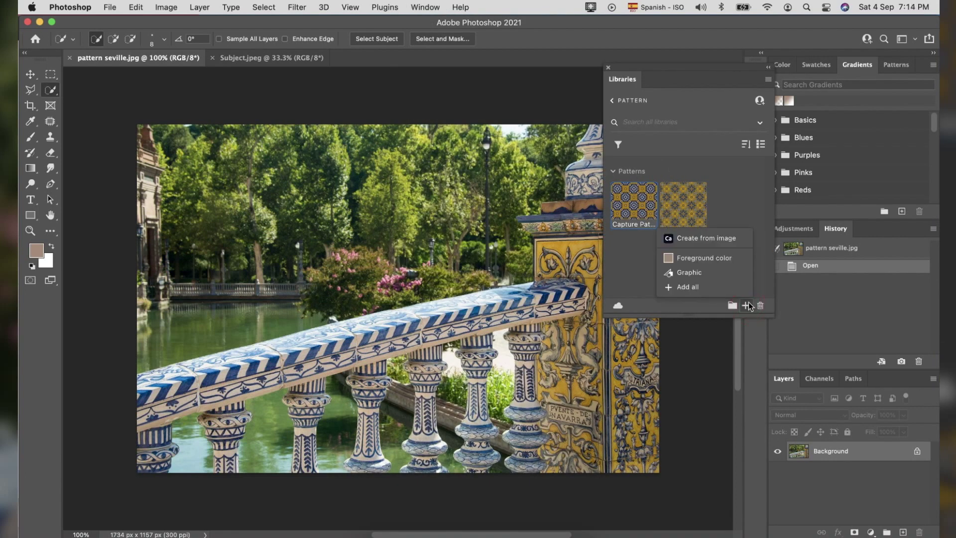
click(706, 239)
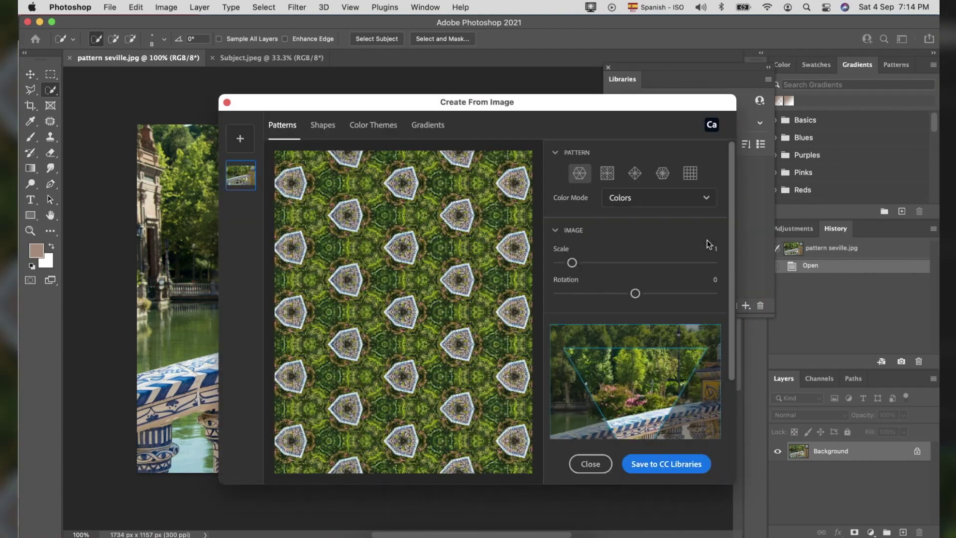
Compare the pattern geometries at an image scale of 2.5 and choose the third one, the diamond-shaped tile
drag(572, 262, 595, 262)
click(607, 173)
click(635, 173)
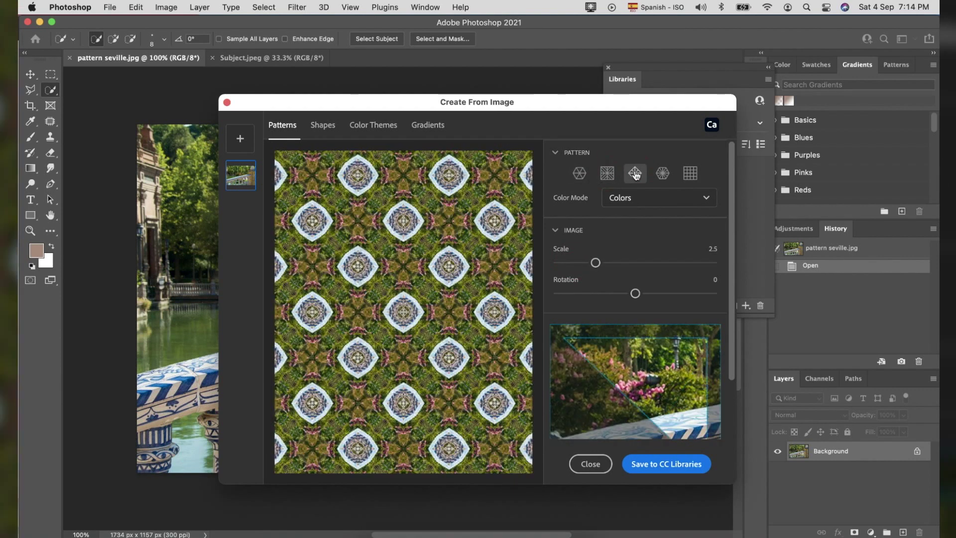
click(663, 174)
click(635, 173)
Set the pattern's image scale to 8 and its rotation to -53, shifting the source image inside the preview
drag(595, 262, 681, 263)
mouse_move(638, 381)
mouse_down()
mouse_move(596, 387)
mouse_move(621, 385)
mouse_up()
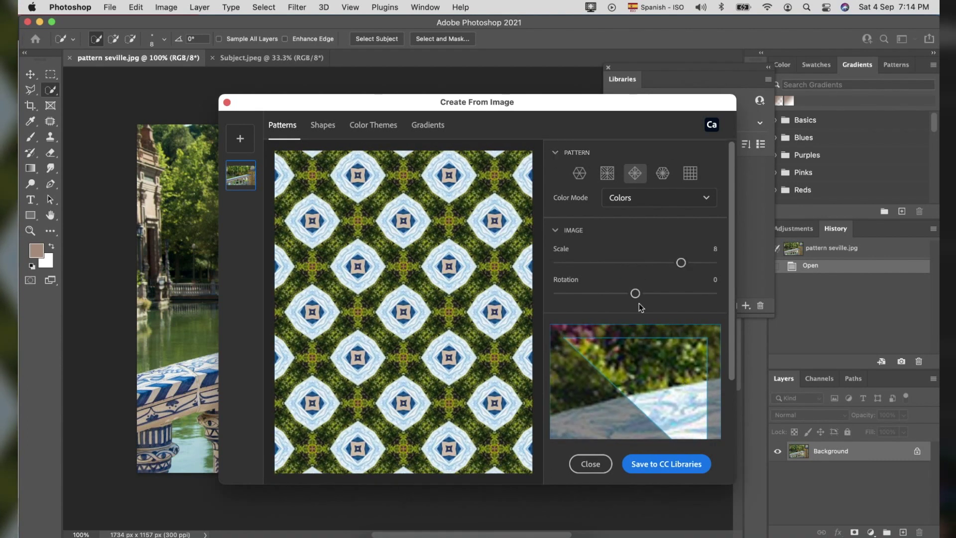
drag(635, 294, 612, 294)
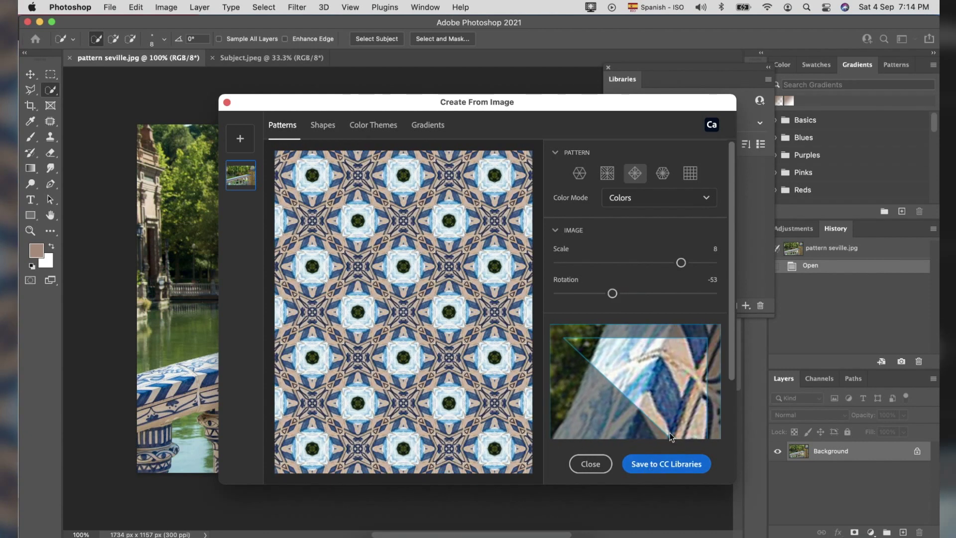
Reposition the source image so the blue-and-beige tile ornament fills the pattern, and save it to CC Libraries
drag(649, 385, 691, 448)
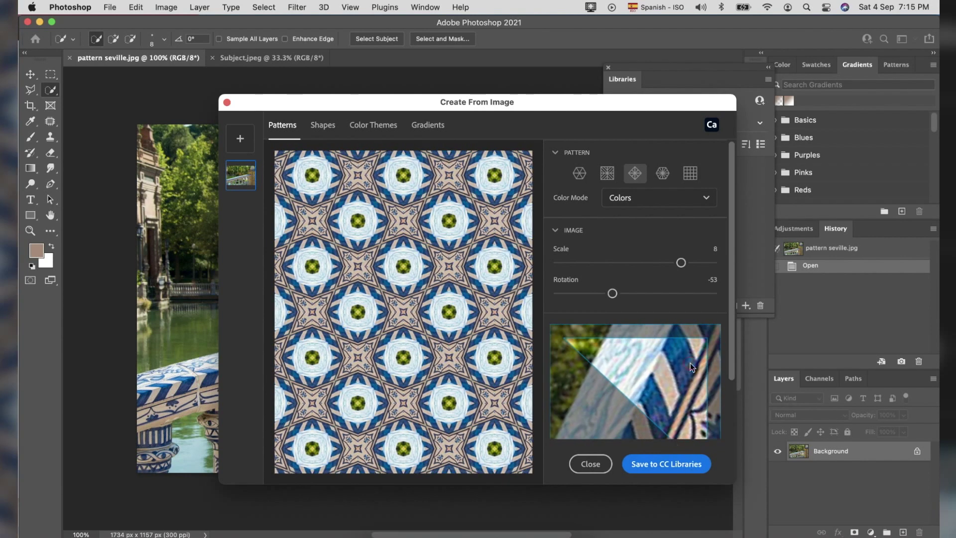
drag(690, 362, 614, 404)
drag(643, 357, 642, 401)
click(679, 463)
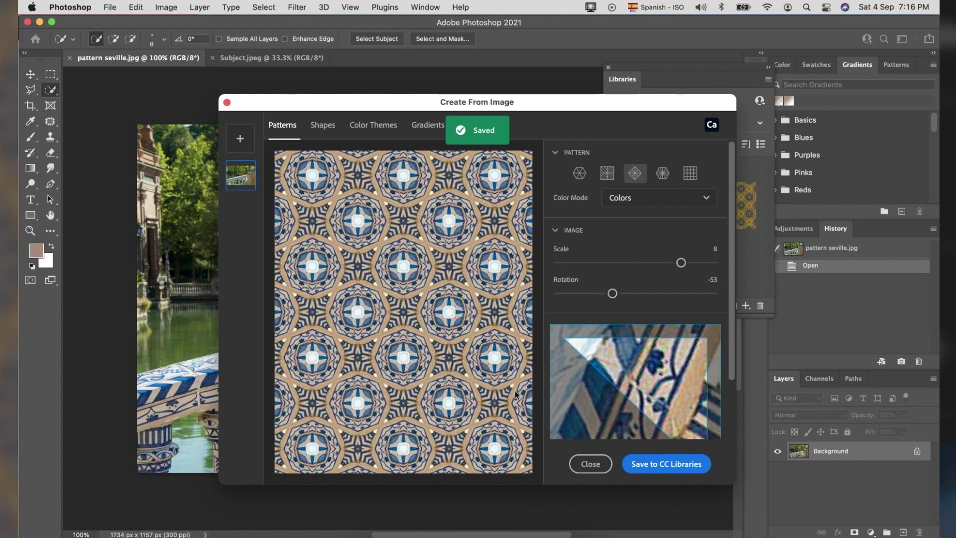
click(597, 465)
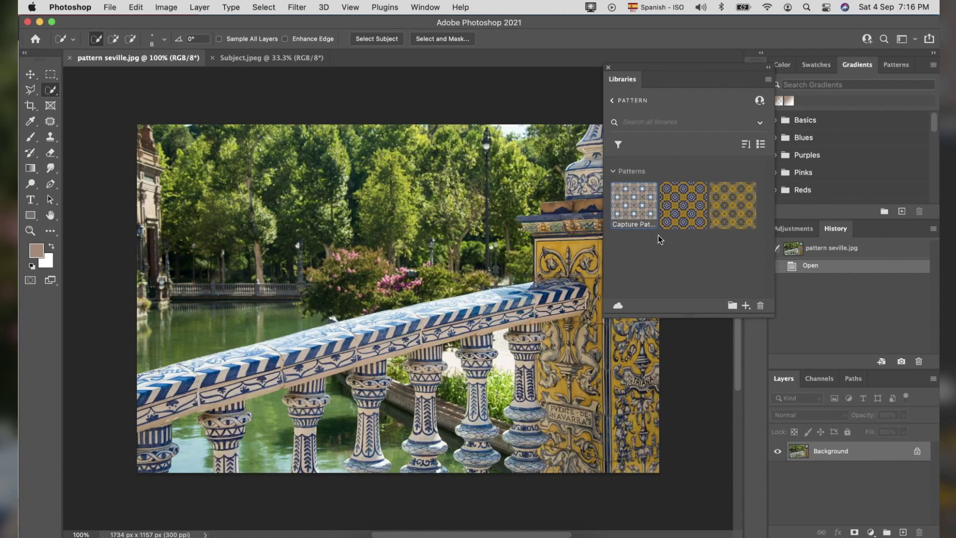
Add the yellow star library pattern to Subject.jpeg as a pattern fill layer with a 30° angle and 40% scale
click(261, 58)
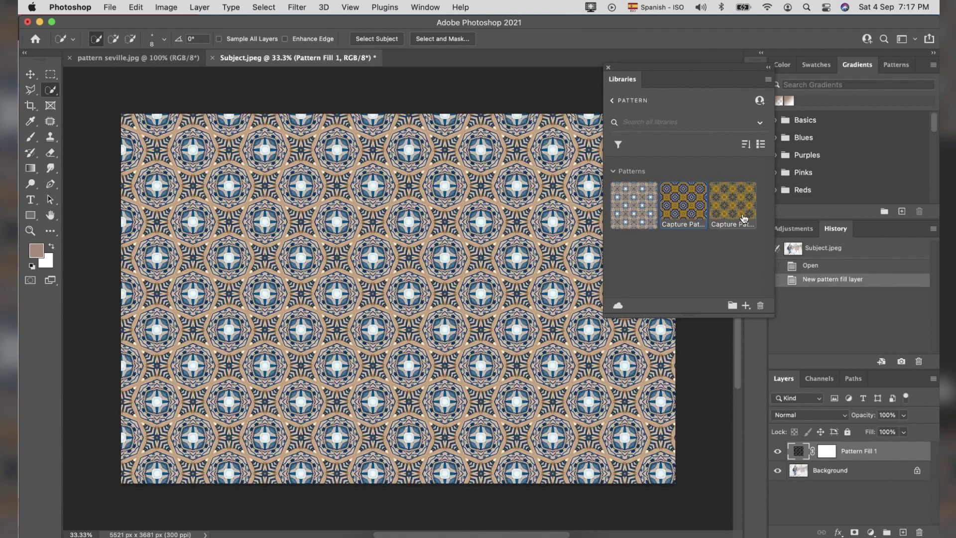
click(731, 209)
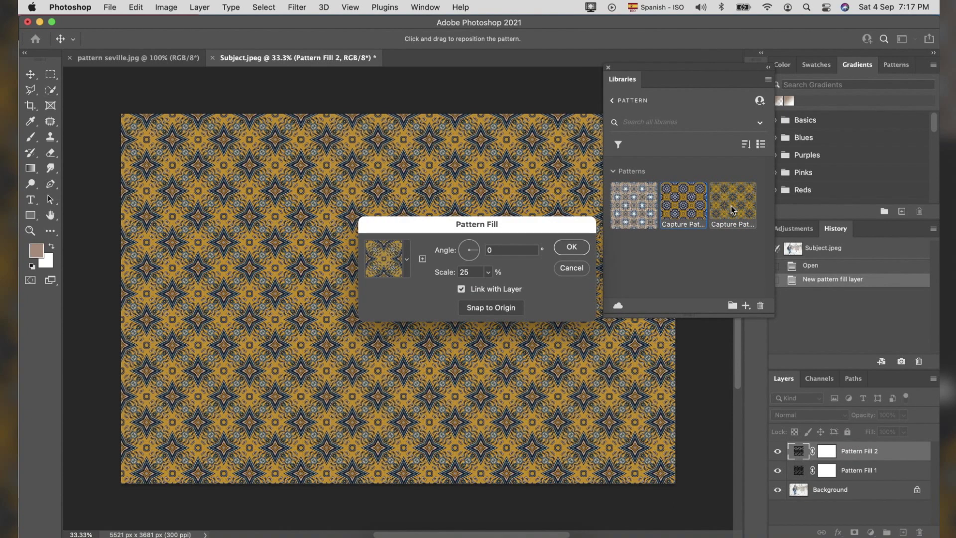
click(503, 250)
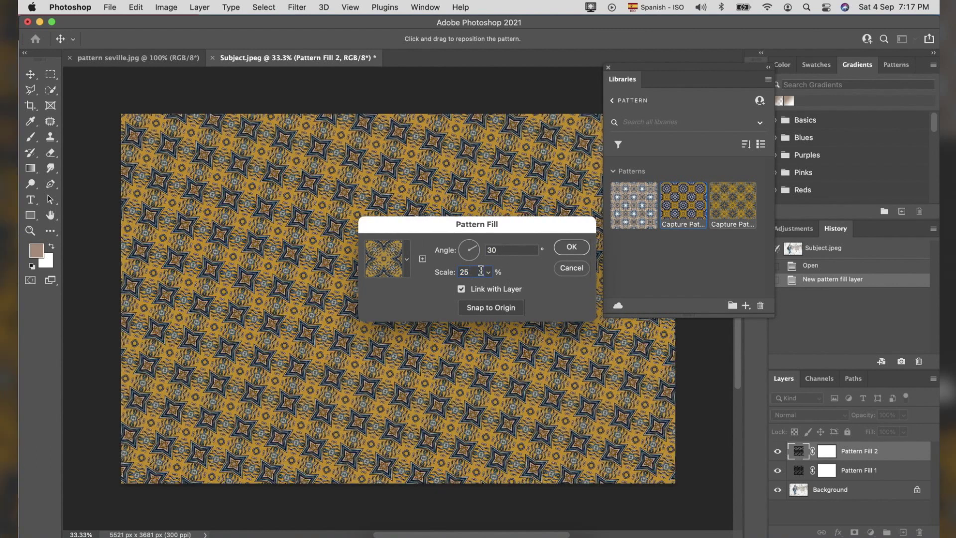
text(40)
key(Tab)
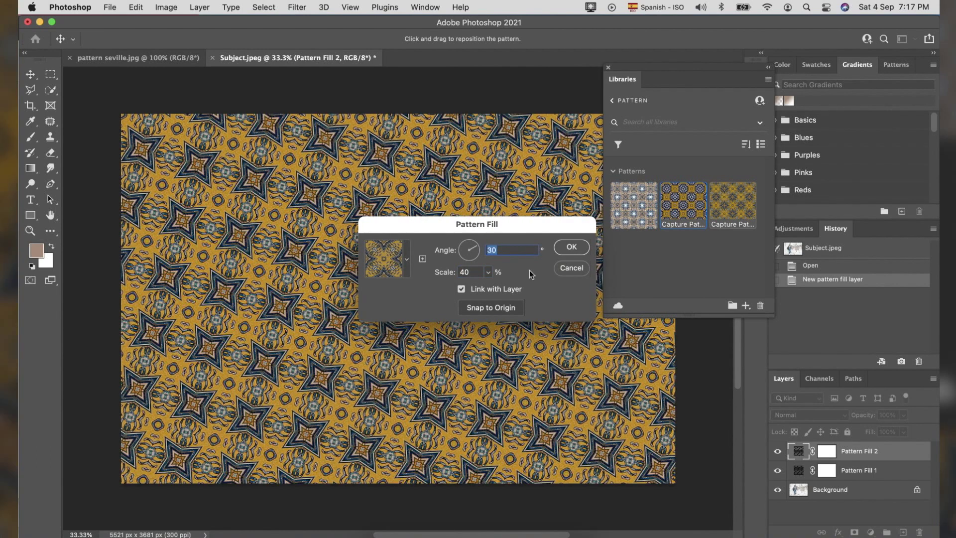
click(572, 247)
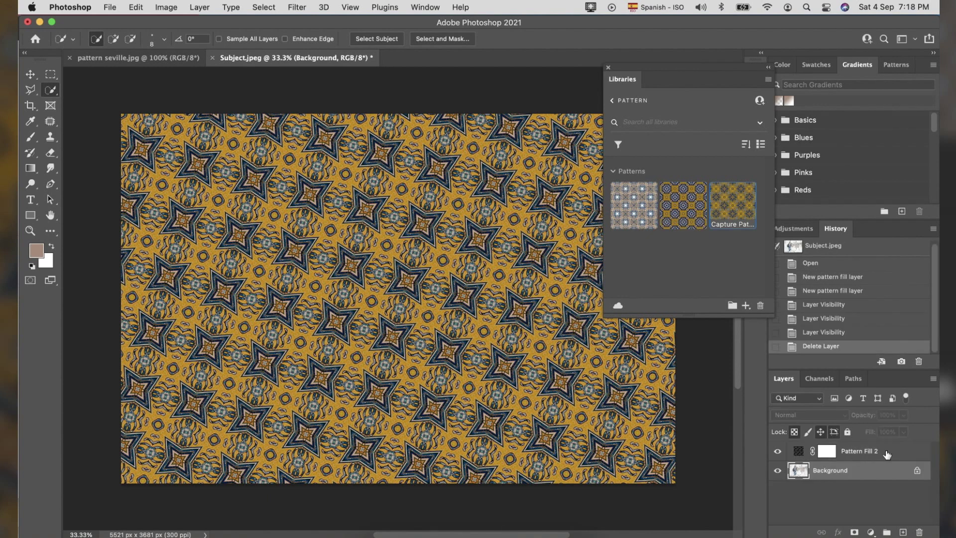
Delete the extra Pattern Fill 1 layer, hide Pattern Fill 2 and make the Background layer active
click(842, 455)
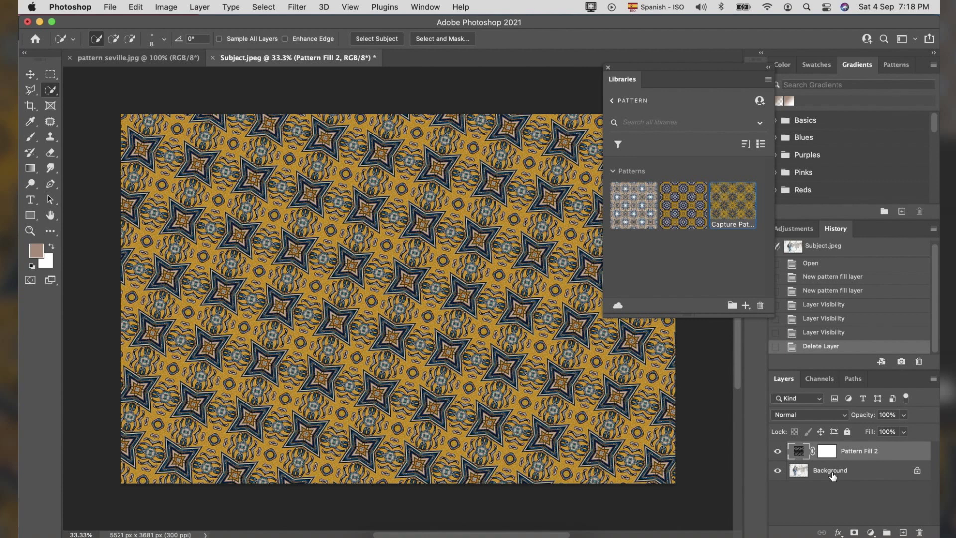
click(778, 452)
click(830, 472)
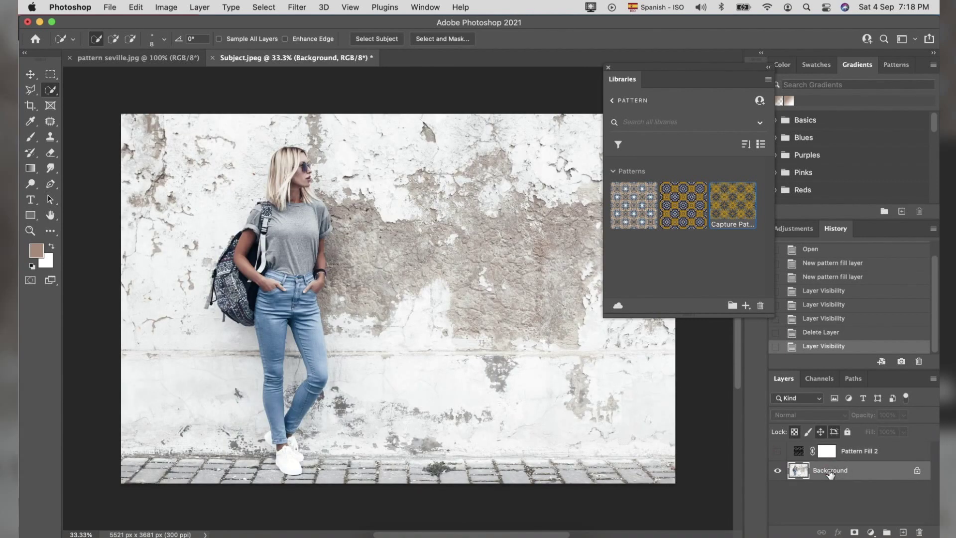
Close the Libraries, select the woman with Select Subject and invert the selection to cover the wall
click(608, 67)
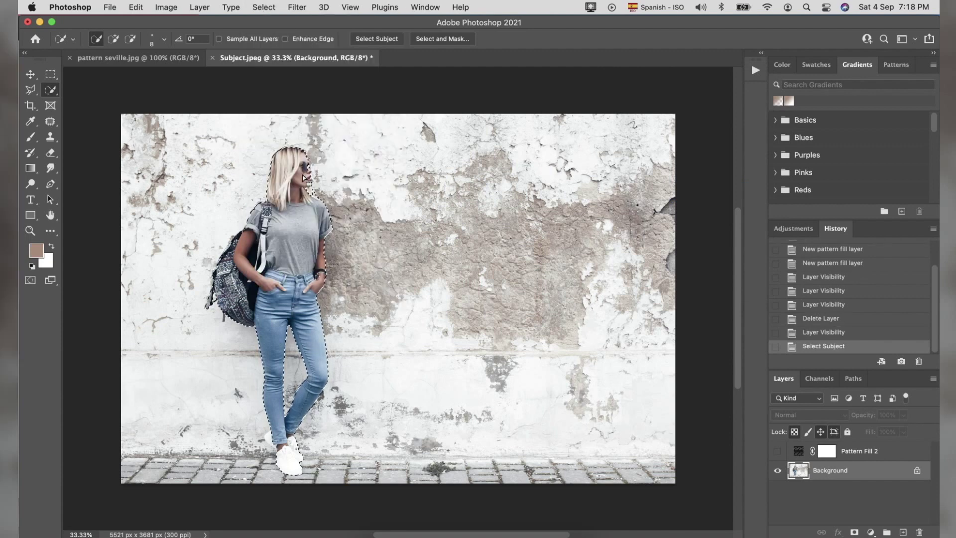
scroll(309, 160, up, 5)
right_click(272, 226)
click(299, 241)
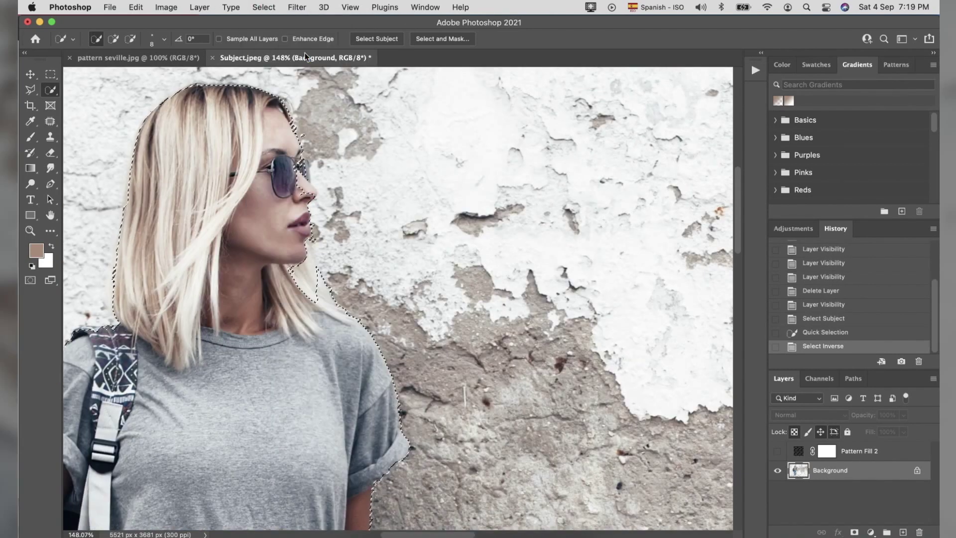
Refine the selection edge around the woman's face and sunglasses by subtracting and adding with the Quick Selection tool
click(130, 39)
drag(302, 167, 307, 190)
click(114, 38)
click(311, 164)
scroll(397, 299, up, 3)
scroll(398, 299, left, 3)
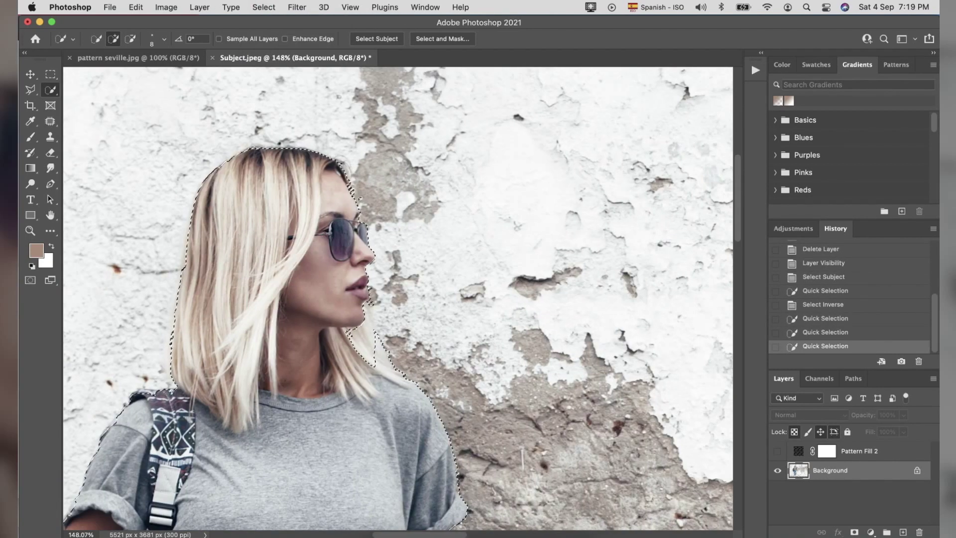
Refine the Quick Selection edge along the hair beside her neck, the shoulder and the T-shirt sleeve
scroll(398, 299, down, 4)
scroll(397, 299, left, 4)
scroll(397, 299, up, 3)
click(97, 39)
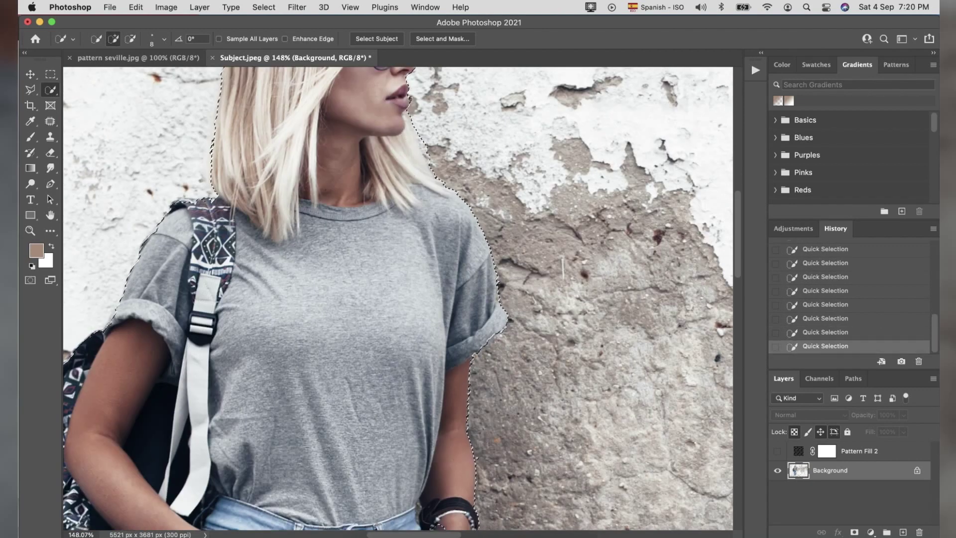
scroll(462, 297, down, 3)
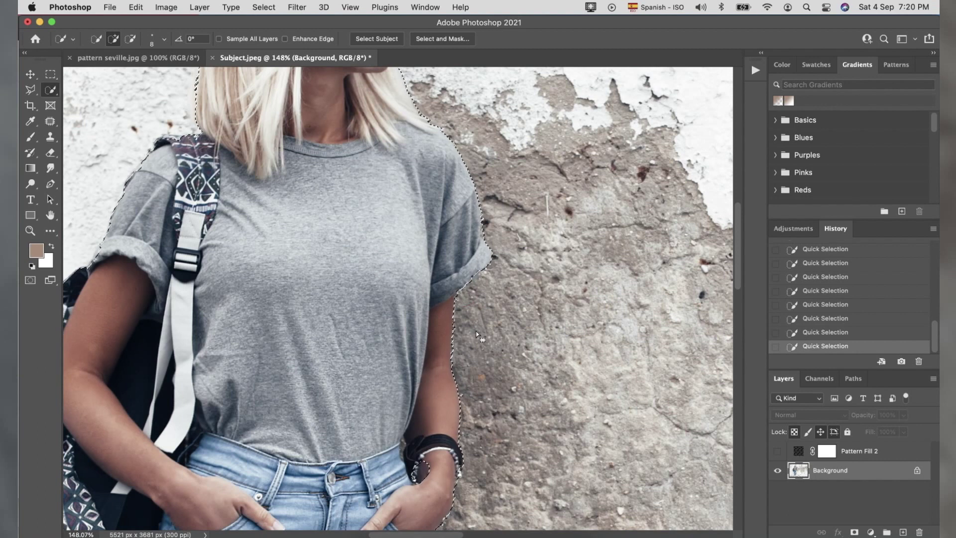
Clean up the selection edge around the forearm, bracelets and pocketed hand, including the gap beside the waist
scroll(462, 298, up, 5)
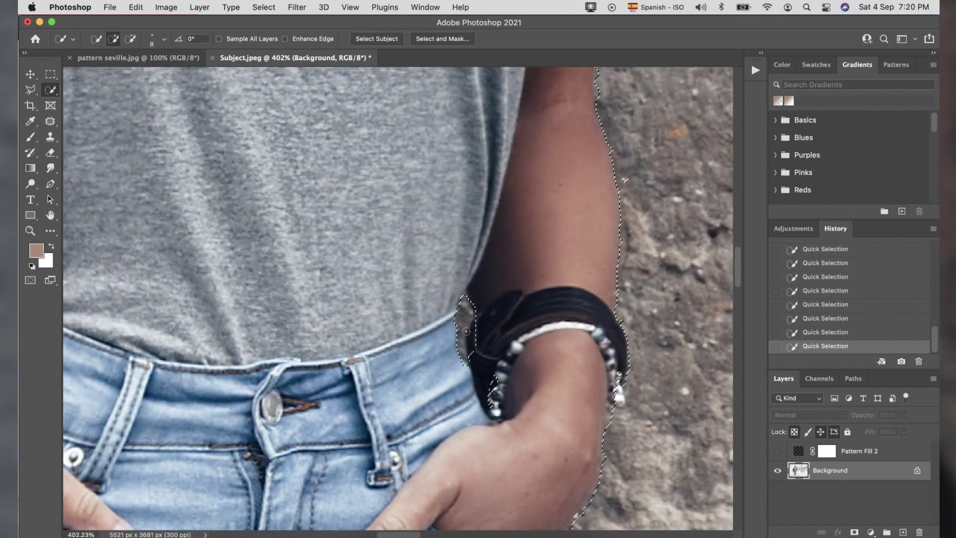
scroll(500, 428, down, 6)
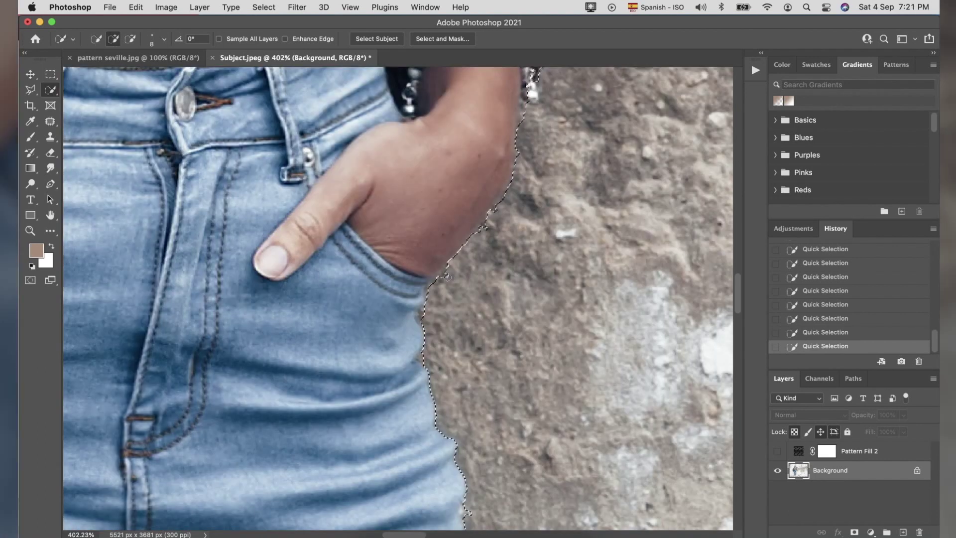
scroll(518, 107, up, 1)
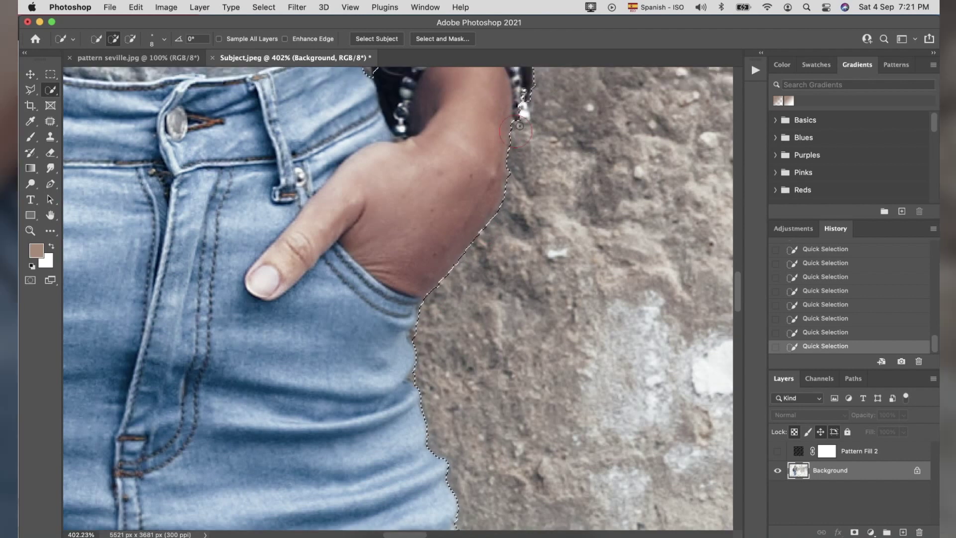
scroll(551, 277, up, 4)
scroll(551, 278, down, 10)
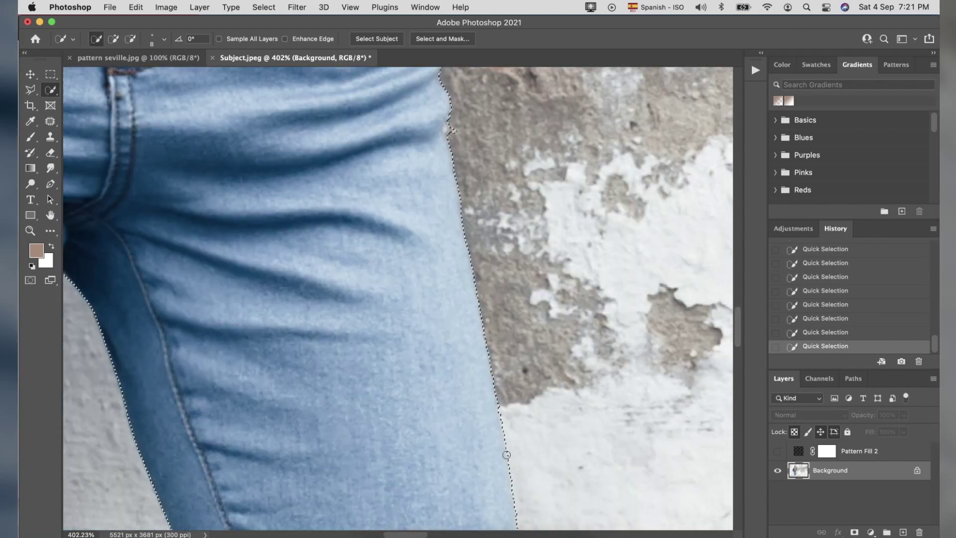
Follow the jeans down to the ankles and correct the selection edge along both legs
scroll(503, 416, up, 3)
scroll(423, 271, down, 14)
scroll(448, 230, down, 6)
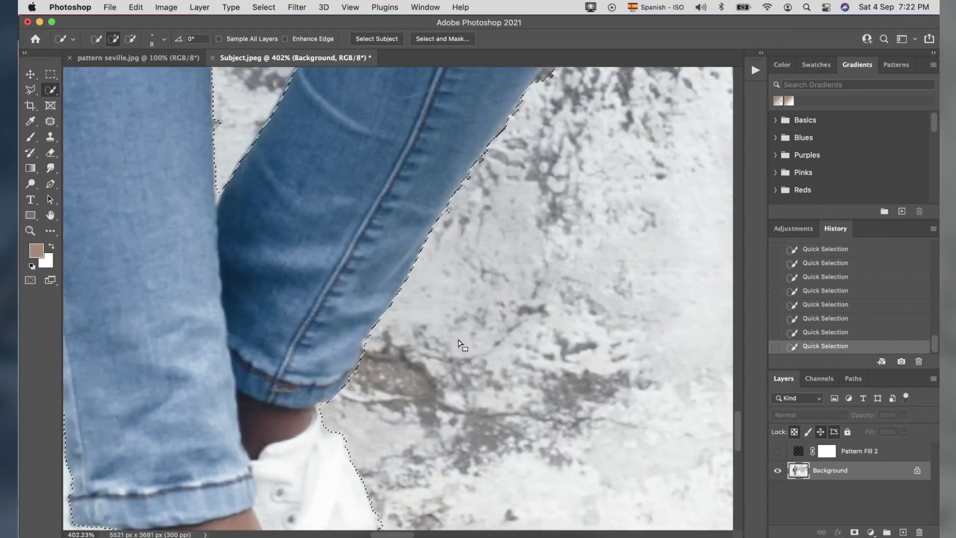
scroll(462, 210, down, 5)
scroll(461, 210, left, 4)
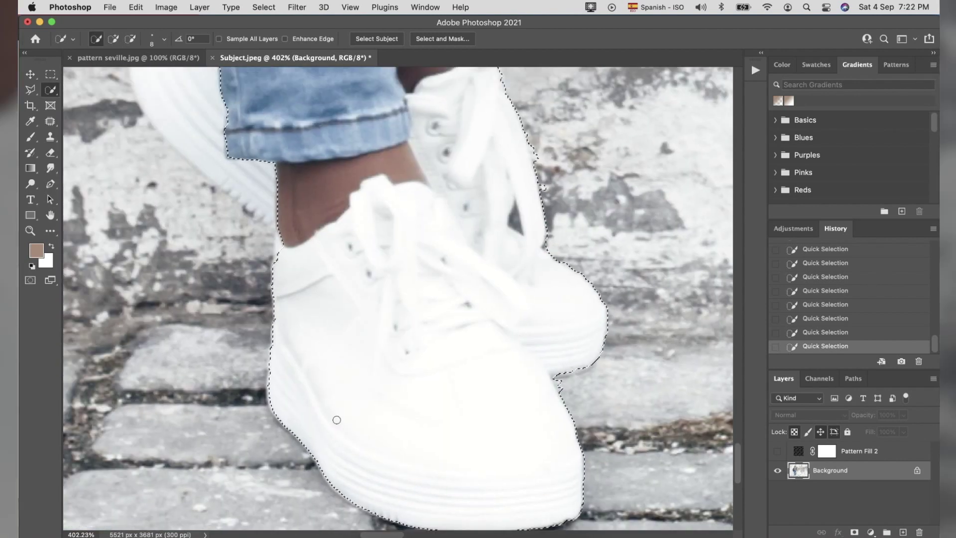
Correct the selection edge around the white shoes and the outer edge of the lower leg
scroll(346, 324, up, 5)
mouse_move(319, 264)
mouse_down()
mouse_move(299, 318)
mouse_move(331, 315)
mouse_move(278, 279)
mouse_move(314, 371)
mouse_up()
scroll(384, 328, down, 2)
scroll(384, 328, up, 10)
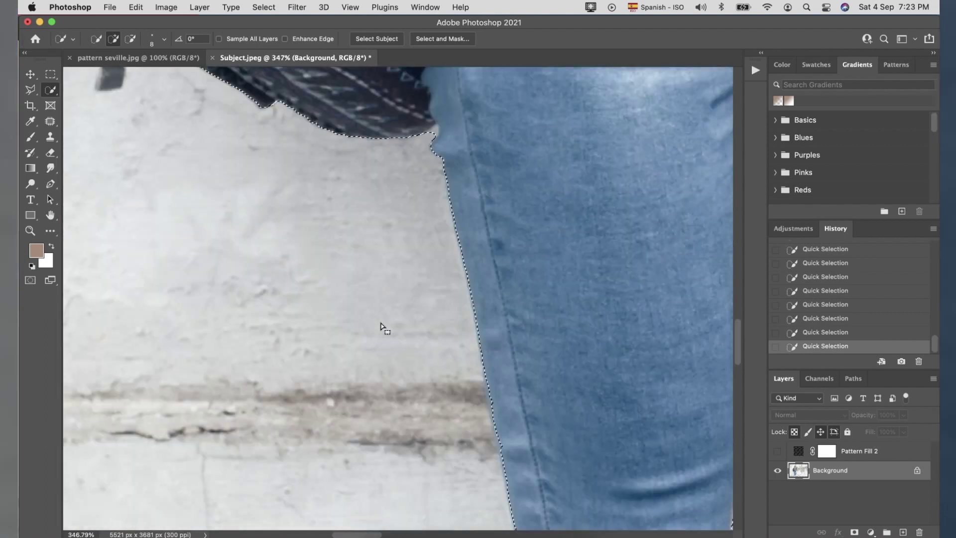
Refine the Quick Selection edge along the rolled sleeve and the outer side of the backpack
scroll(383, 213, up, 10)
scroll(365, 226, left, 5)
scroll(366, 225, down, 6)
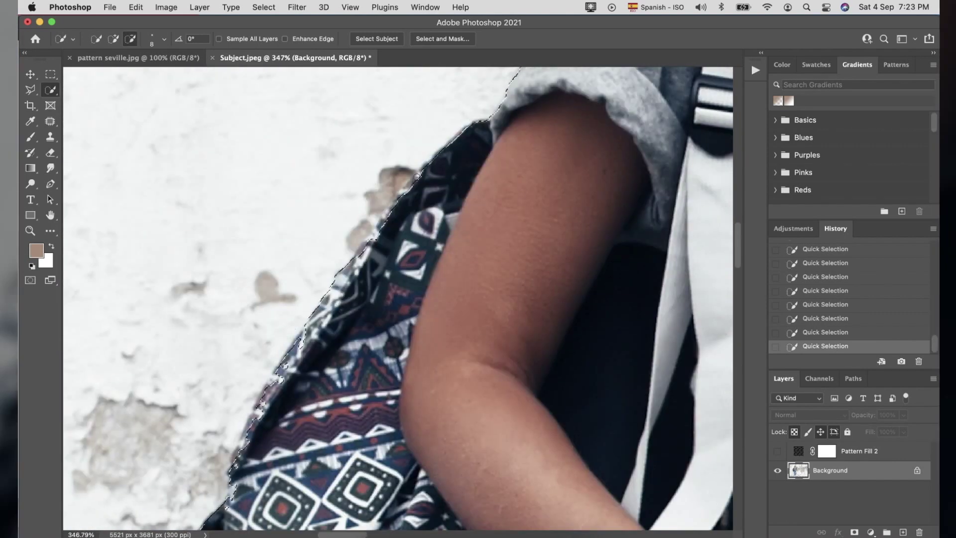
drag(417, 178, 350, 264)
key(super+z)
key(alt)
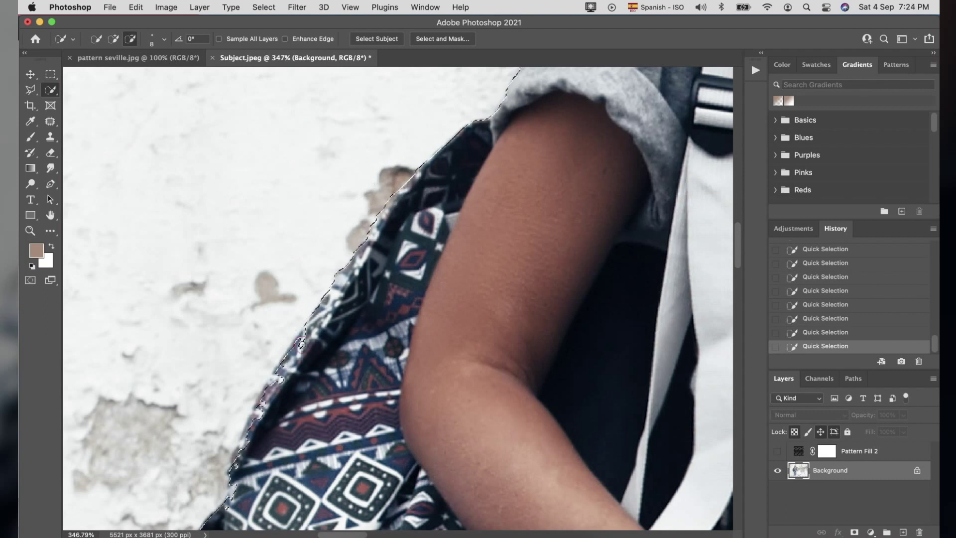
scroll(352, 268, down, 2)
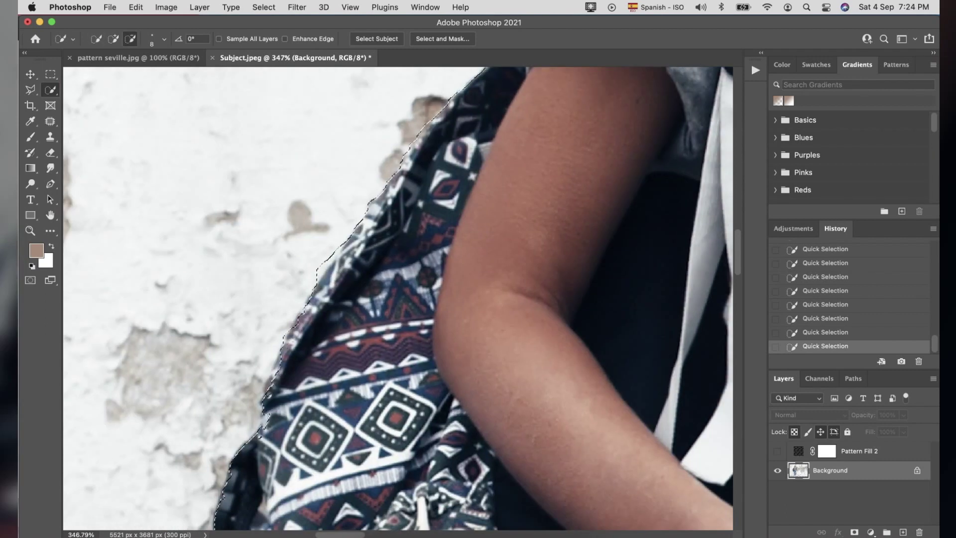
scroll(353, 269, down, 4)
scroll(353, 269, down, 5)
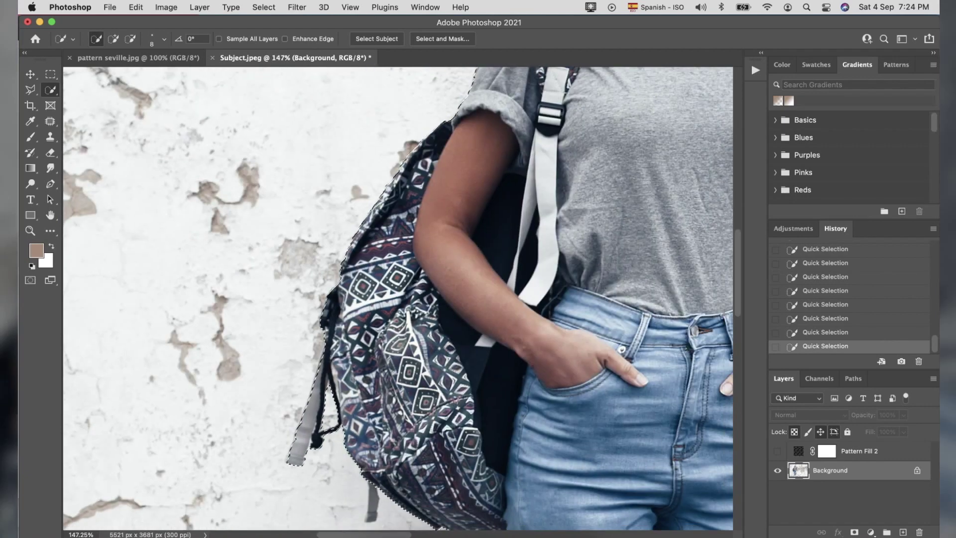
scroll(344, 443, down, 3)
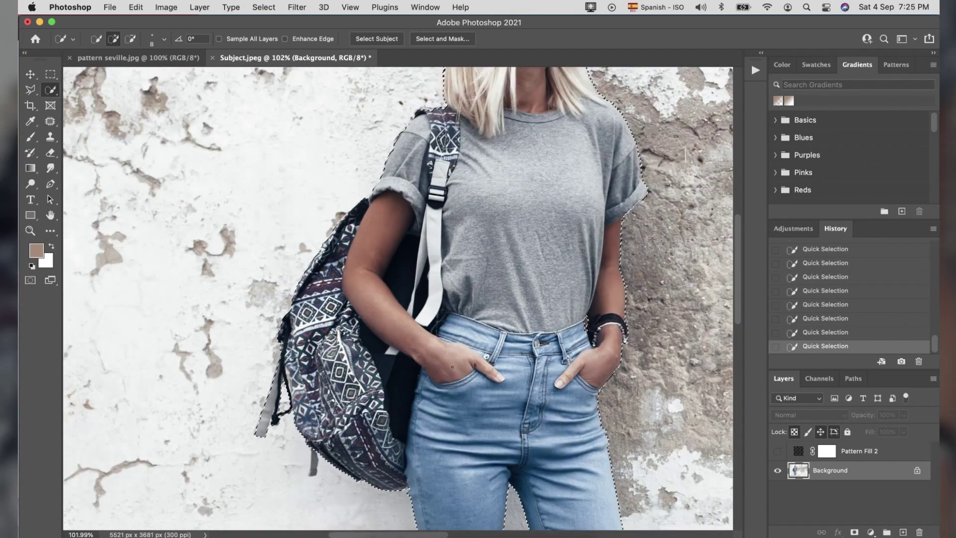
scroll(667, 150, up, 5)
scroll(667, 150, left, 2)
scroll(449, 217, down, 5)
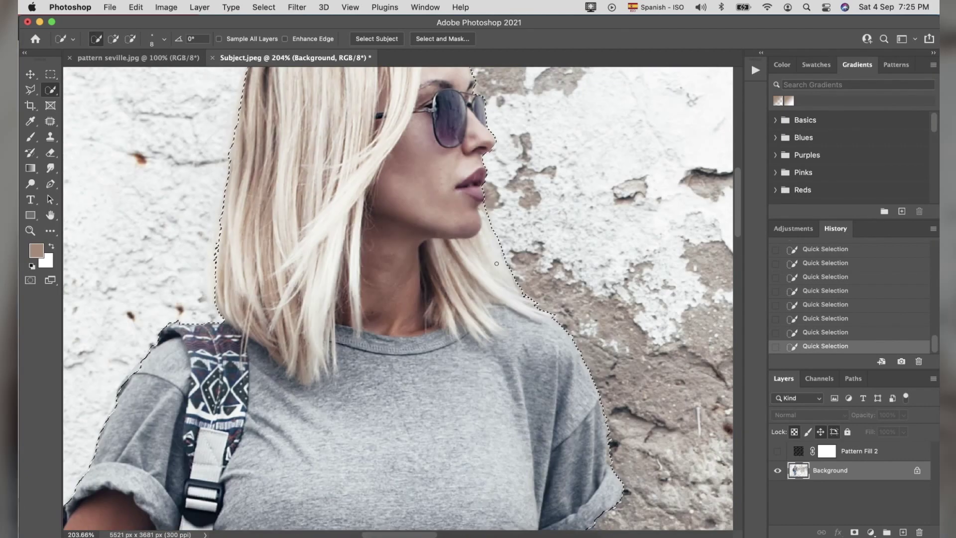
Subtract the paving stones from the selection so its lower edge follows the base of the wall
scroll(449, 217, down, 5)
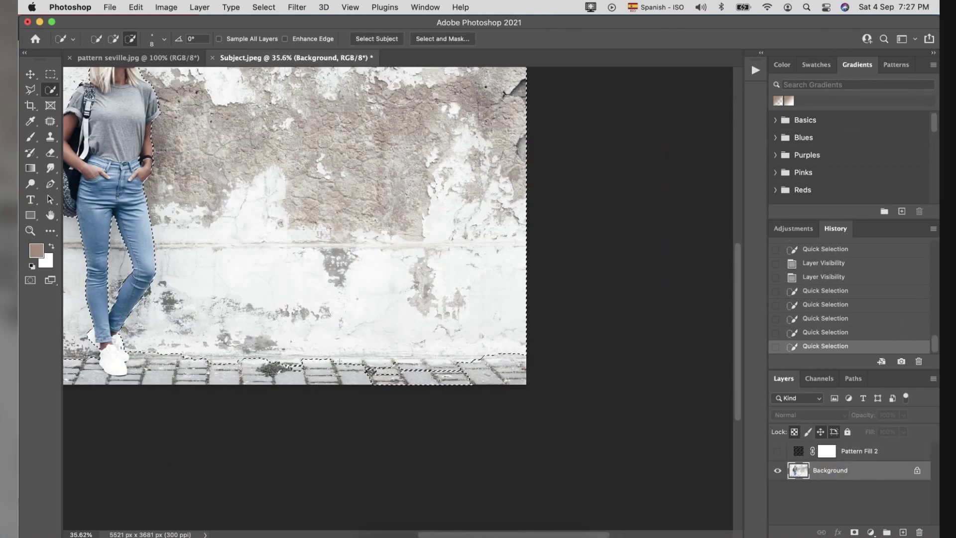
drag(244, 364, 398, 364)
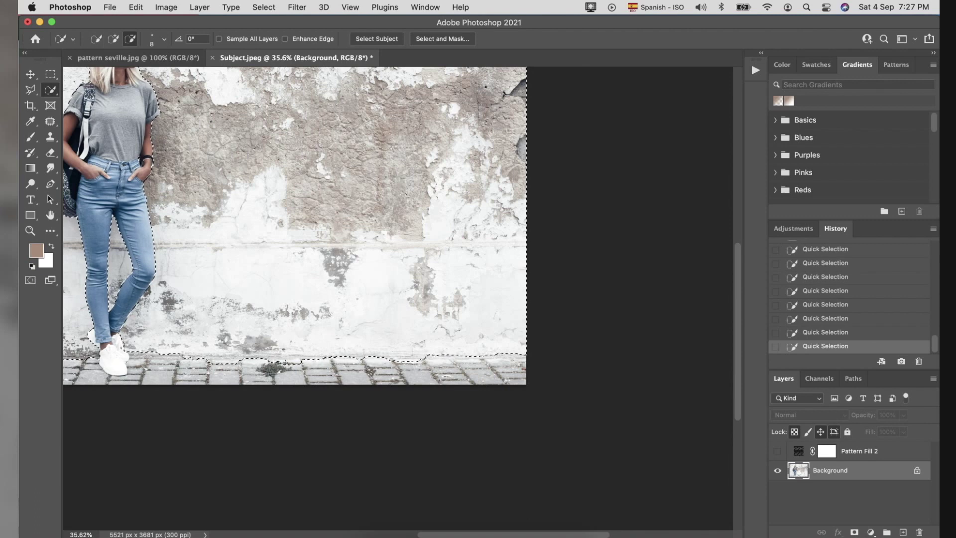
scroll(294, 224, left, 3)
scroll(388, 298, left, 3)
scroll(389, 299, down, 3)
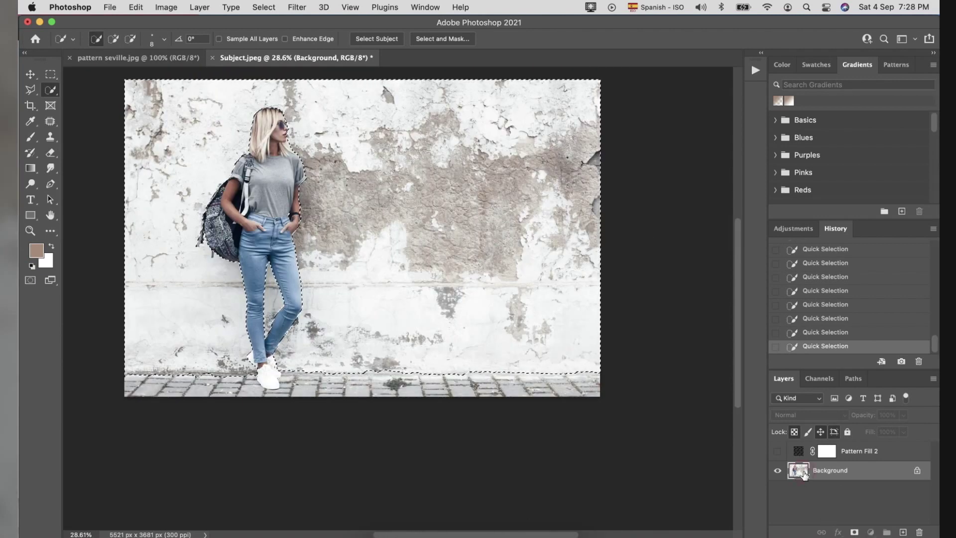
Show the Pattern Fill 2 layer, place it in a group and mask the group with the wall selection
click(777, 453)
click(851, 458)
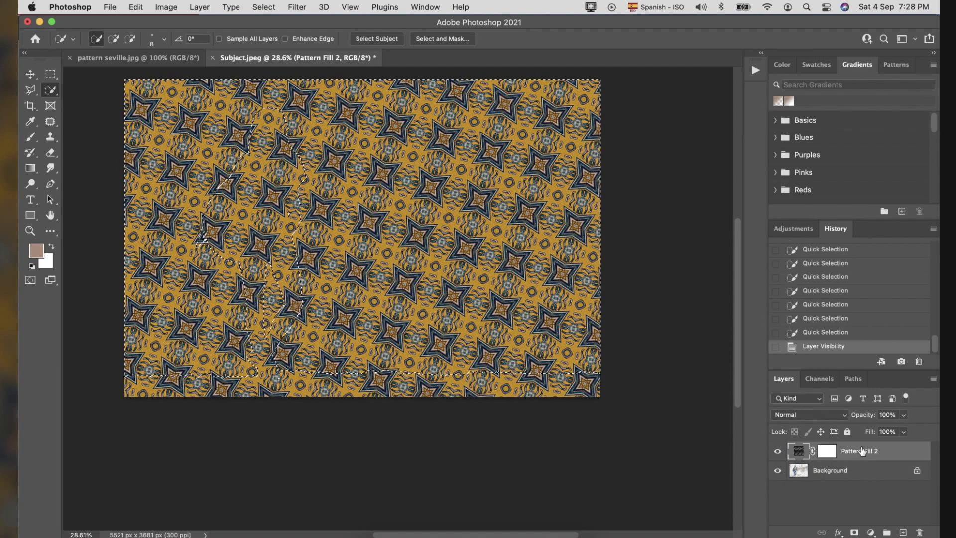
key(super+g)
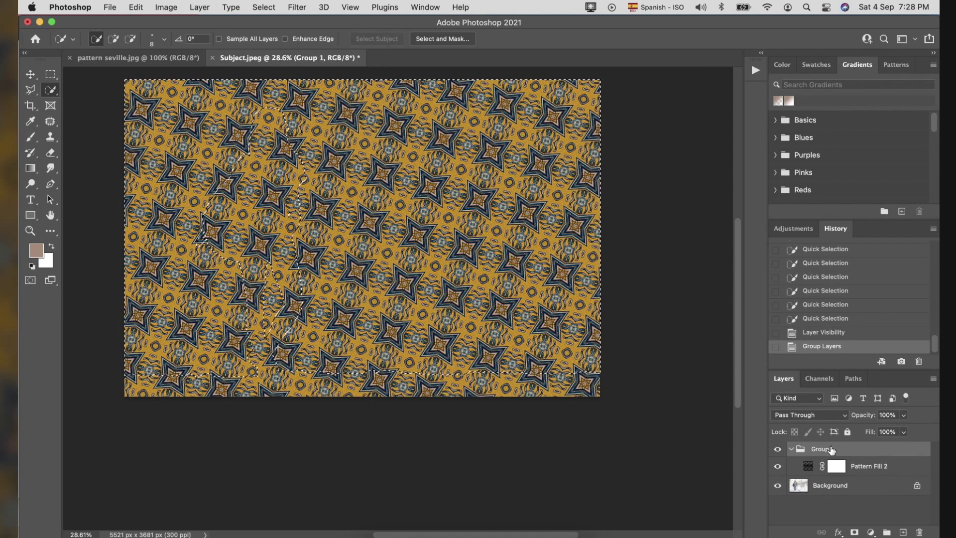
click(831, 450)
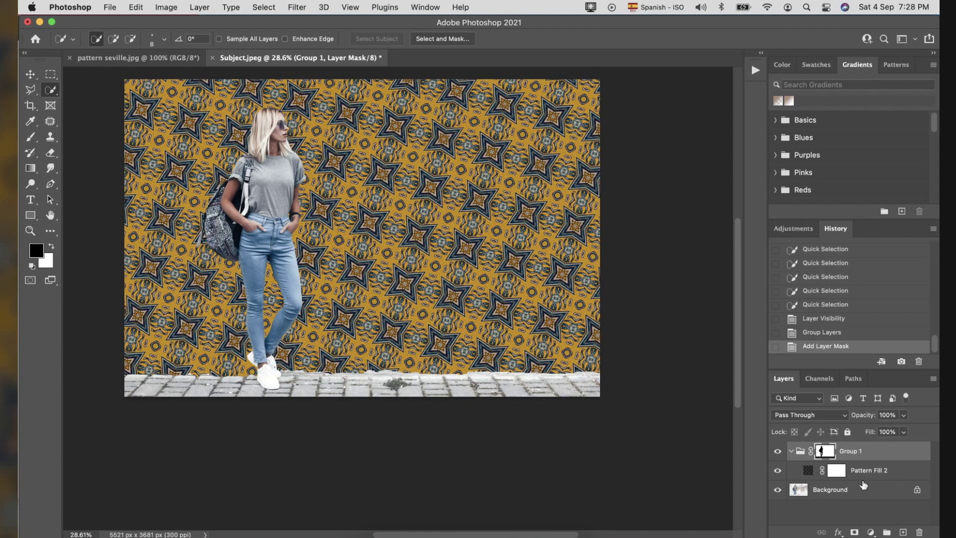
Set the blend mode of the Pattern Fill 2 layer to Multiply
click(870, 472)
click(808, 417)
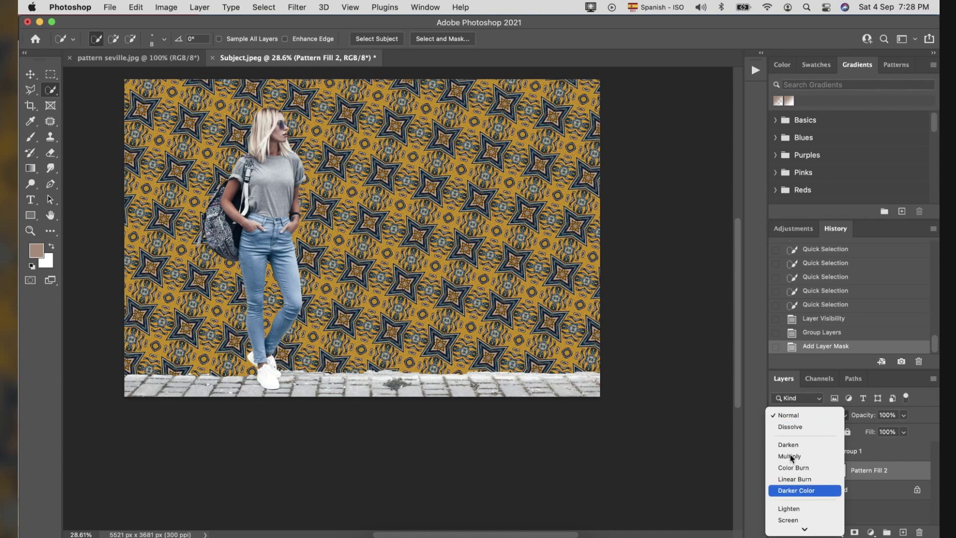
click(792, 456)
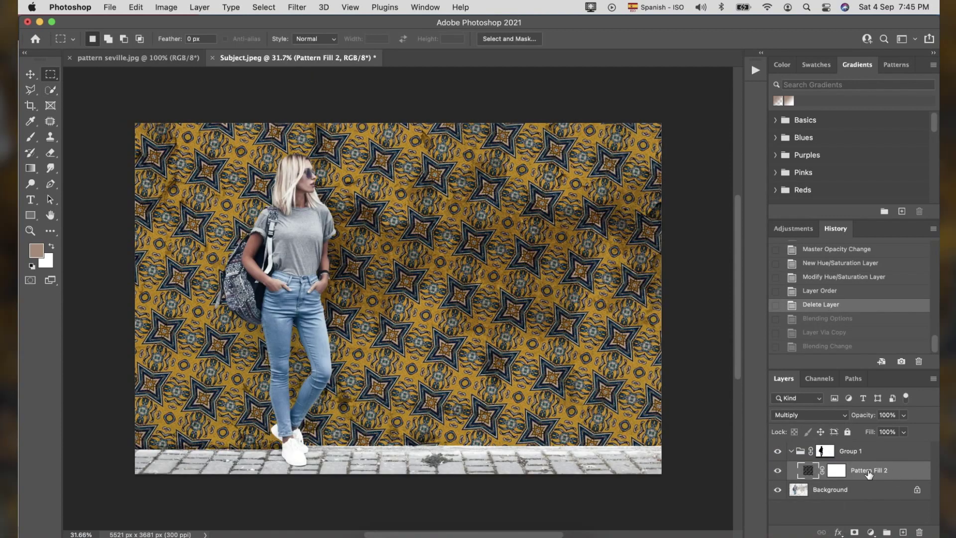
In the Pattern Fill 2 blending options, split the Underlying Layer white point of Blend If to 235 / 255
double_click(850, 480)
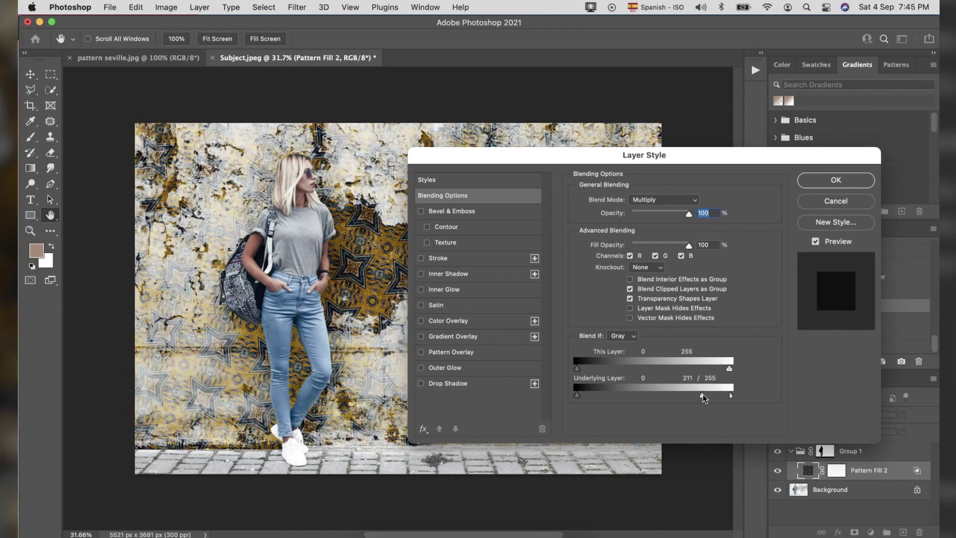
drag(729, 395, 720, 395)
drag(700, 396, 710, 391)
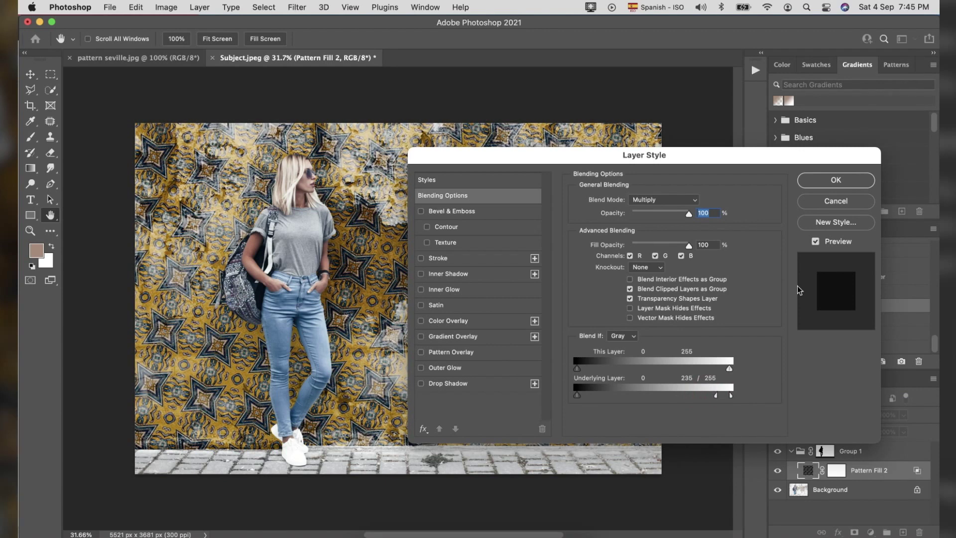
click(851, 186)
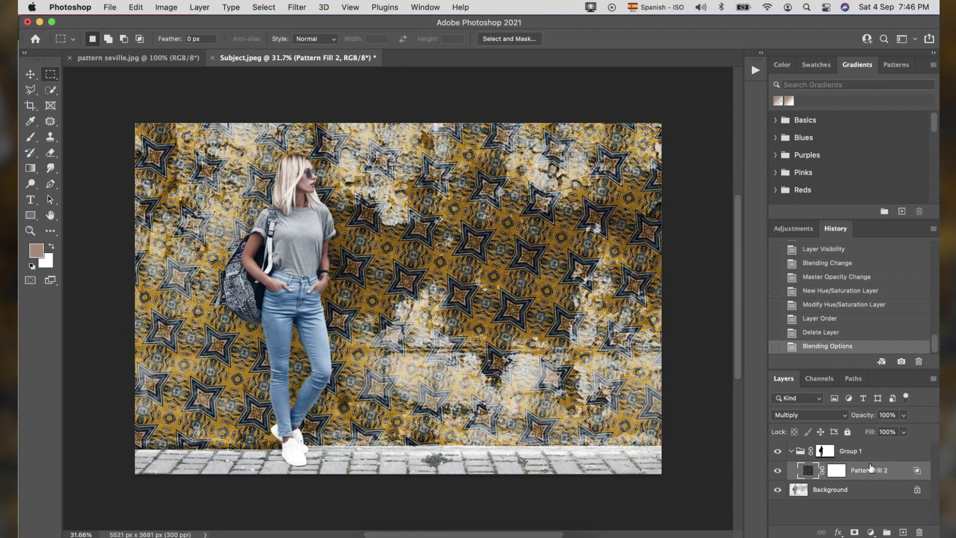
Duplicate the Pattern Fill 2 layer, then rename the copy Screen and the original Multiply
key(super+j)
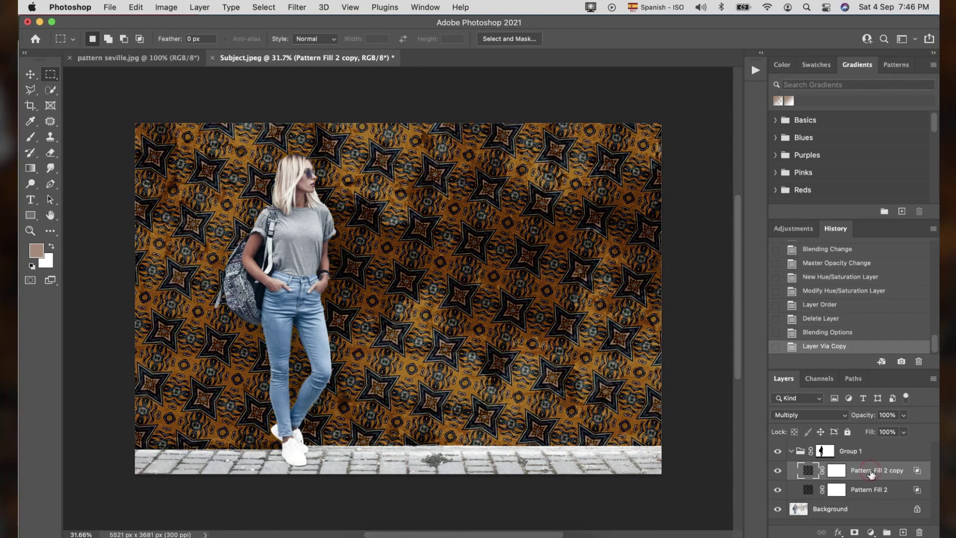
double_click(879, 470)
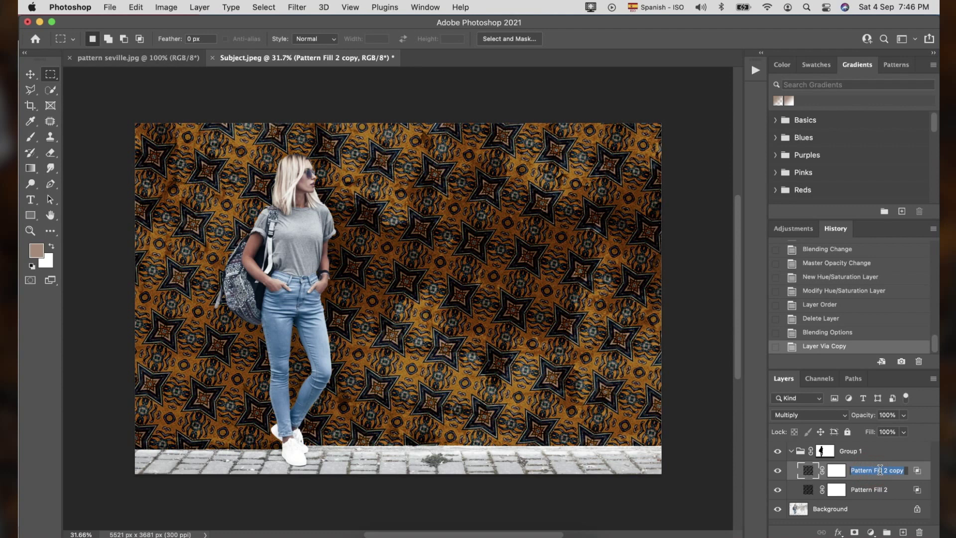
text(Screen)
key(Return)
double_click(876, 490)
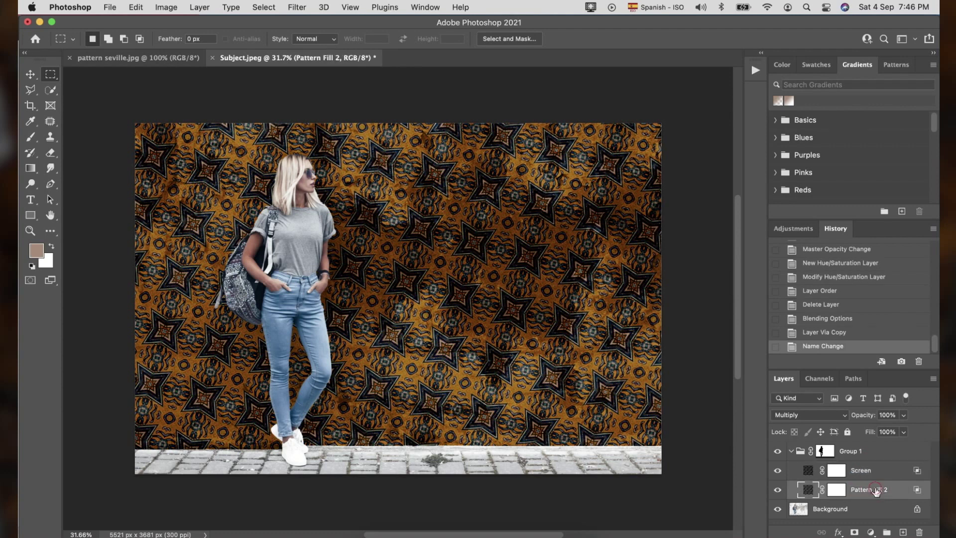
text(Multiply)
key(Return)
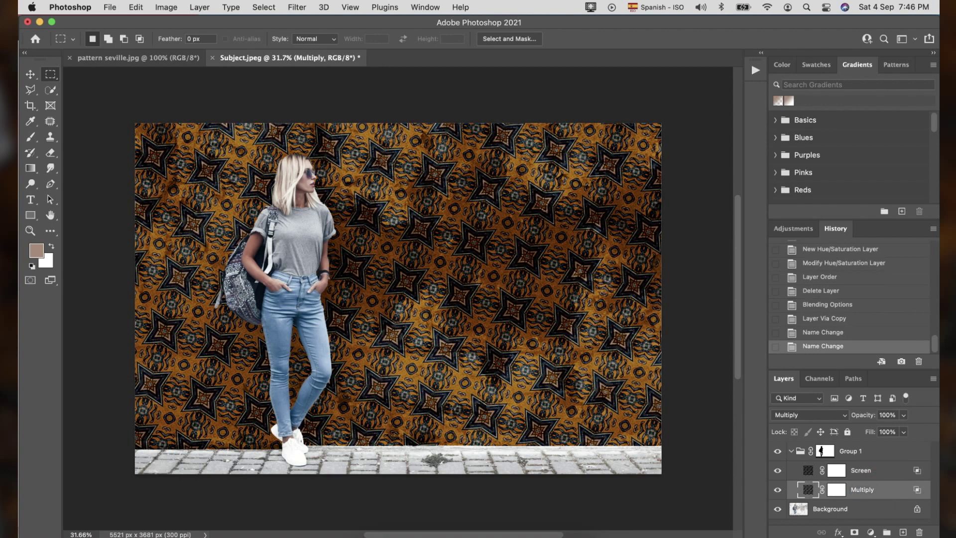
Set the blend mode of the layer named Screen to Screen
click(858, 474)
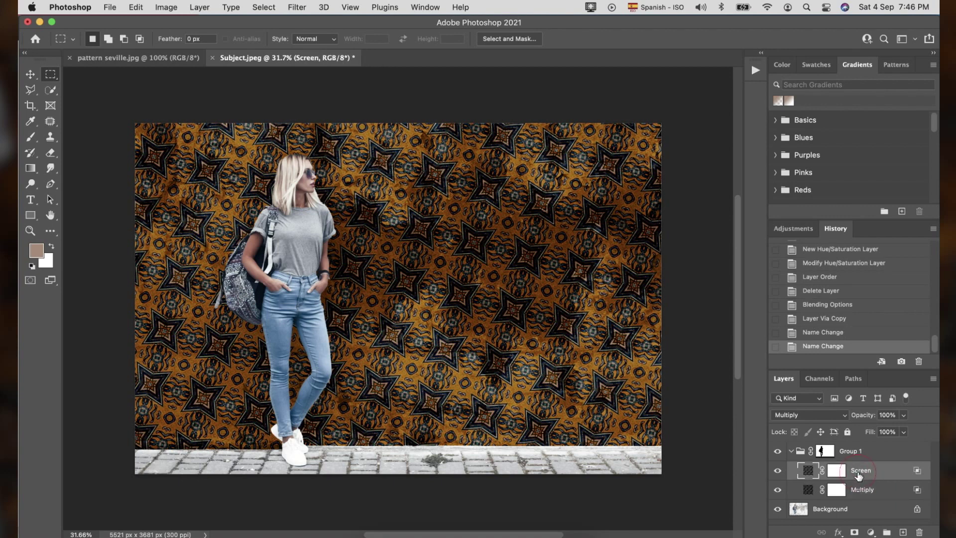
click(812, 416)
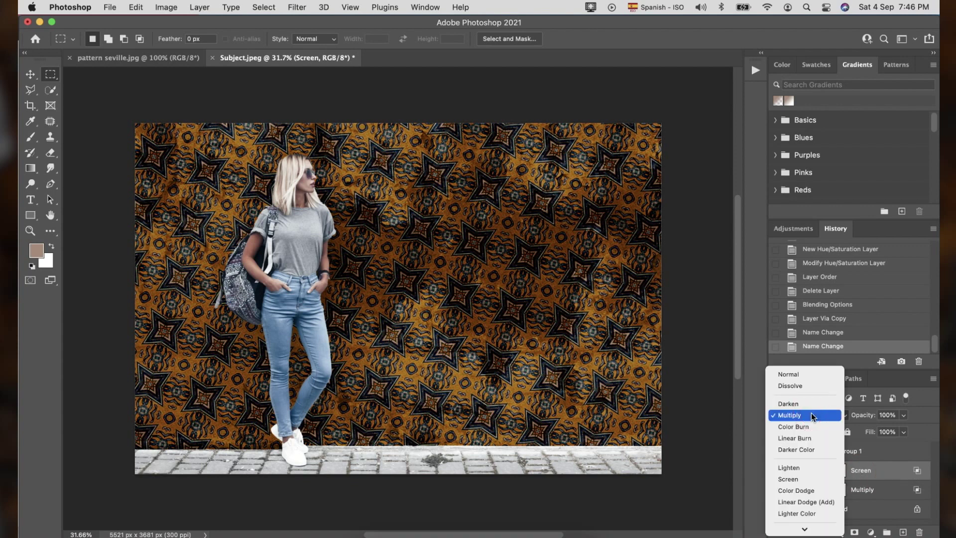
click(789, 479)
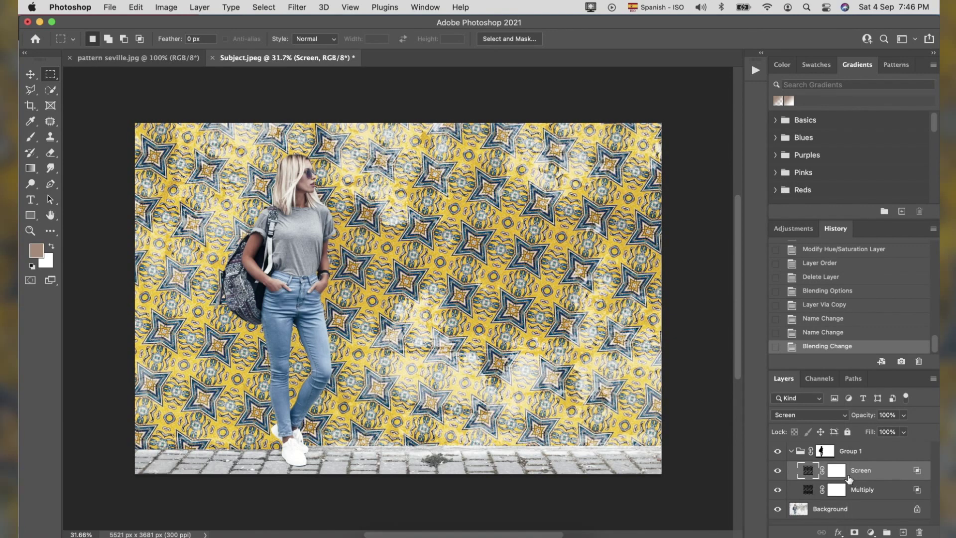
In the Screen layer's blending options, split the Underlying Layer black point of Blend If to 0 / 152
double_click(848, 476)
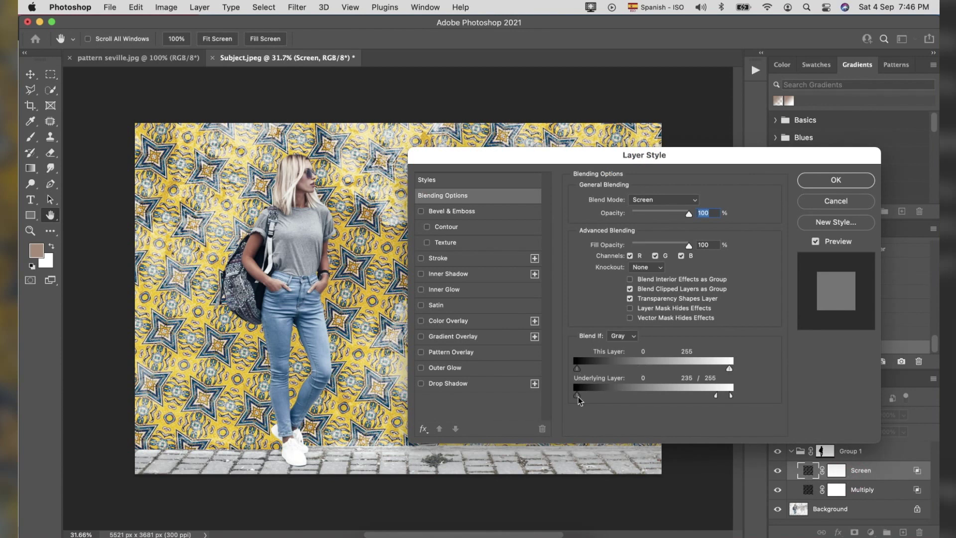
drag(577, 396, 596, 400)
key(alt)
drag(596, 399, 596, 398)
drag(591, 398, 592, 396)
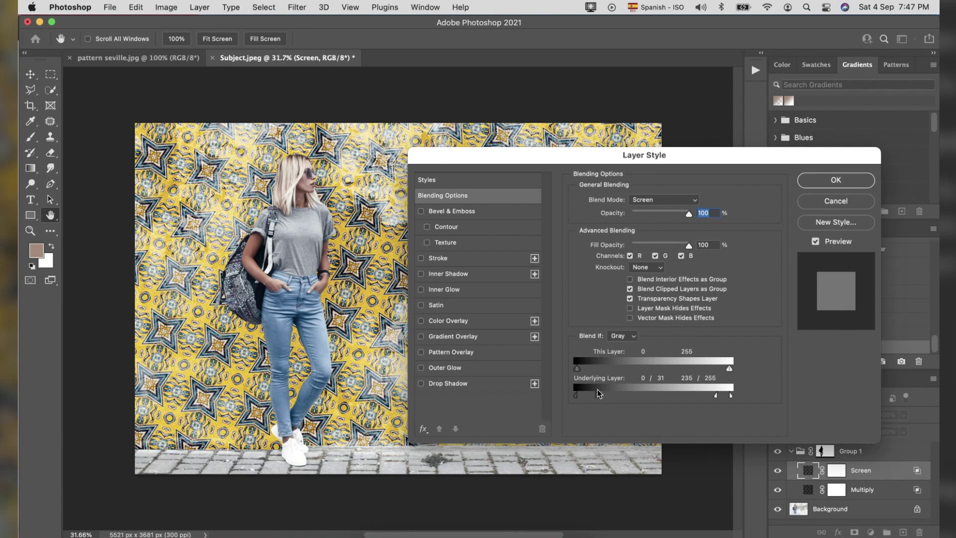
drag(596, 389, 690, 390)
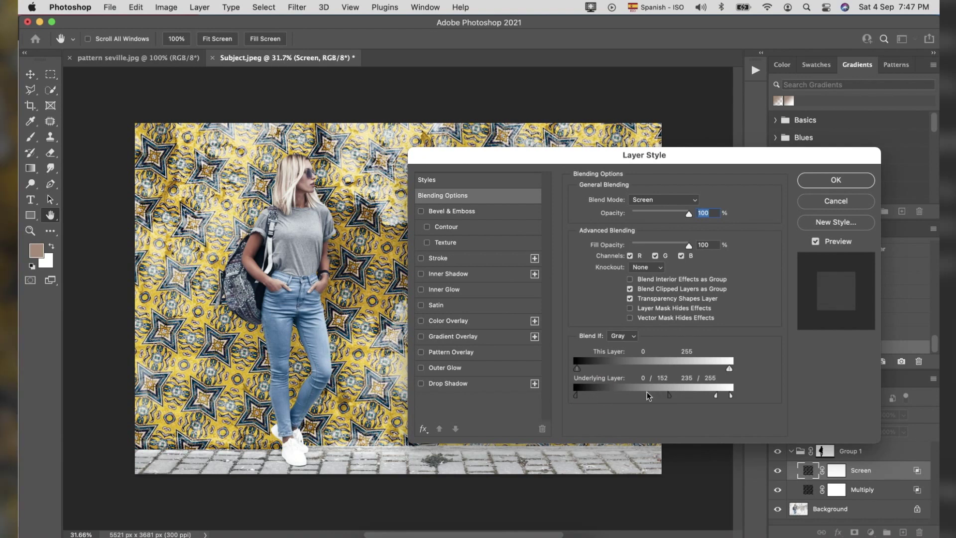
click(841, 182)
Lower the Multiply layer's opacity to 90% and toggle Group 1 off and on to compare the wall
drag(903, 415, 888, 415)
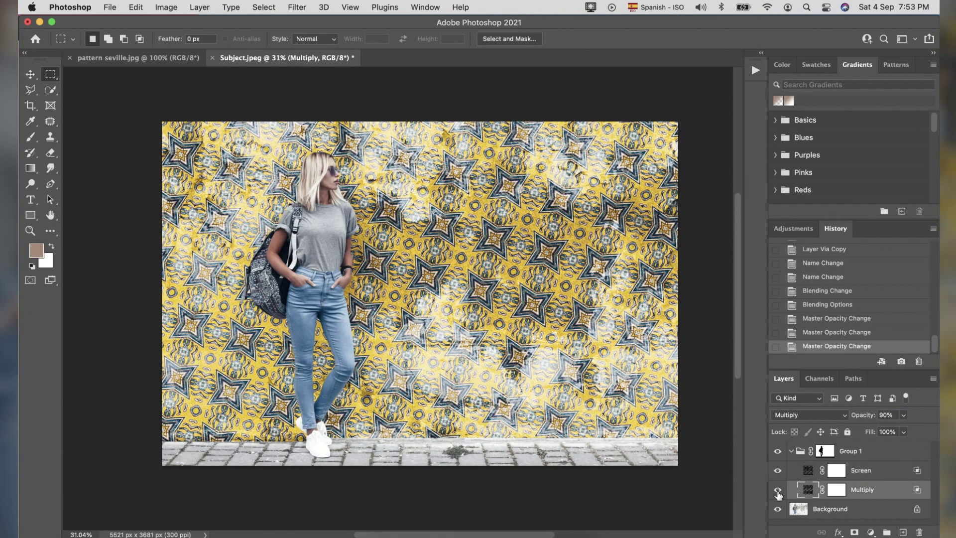
click(791, 452)
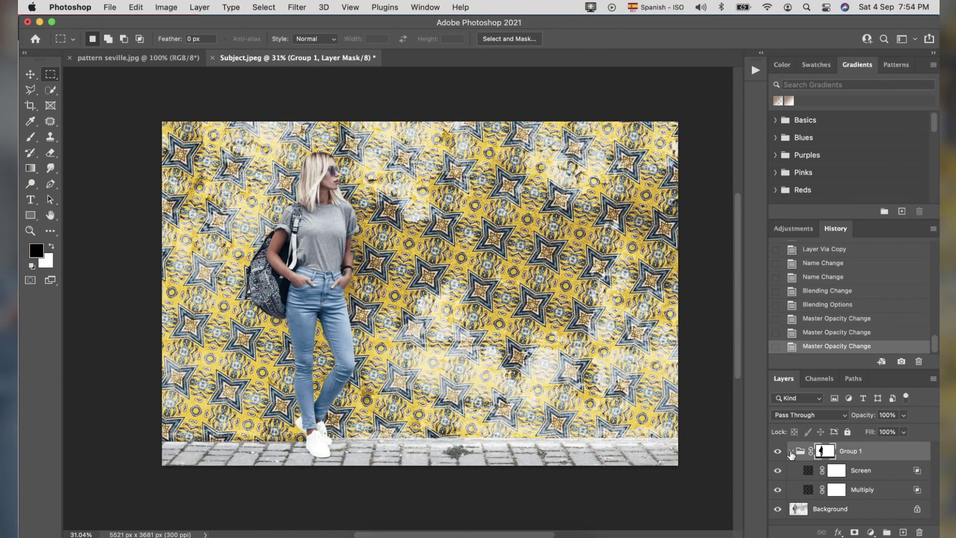
click(791, 452)
click(778, 451)
click(778, 451)
click(778, 452)
click(778, 451)
click(800, 452)
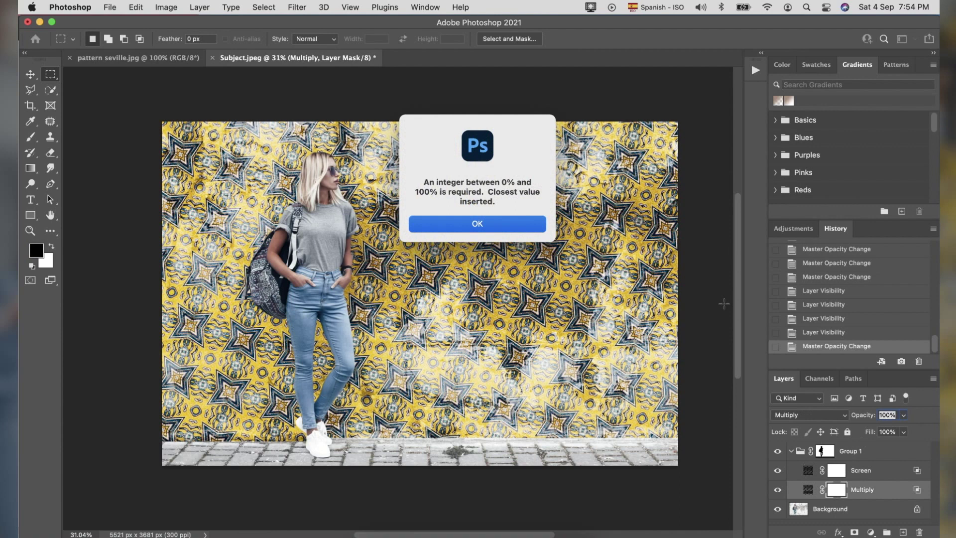
Set the Multiply layer's opacity to 80% and compare the image with Group 1 hidden and shown
key(Return)
click(777, 451)
click(777, 451)
In the Multiply layer's blending options, set the Underlying Layer white point of Blend If to 246 / 255
double_click(808, 489)
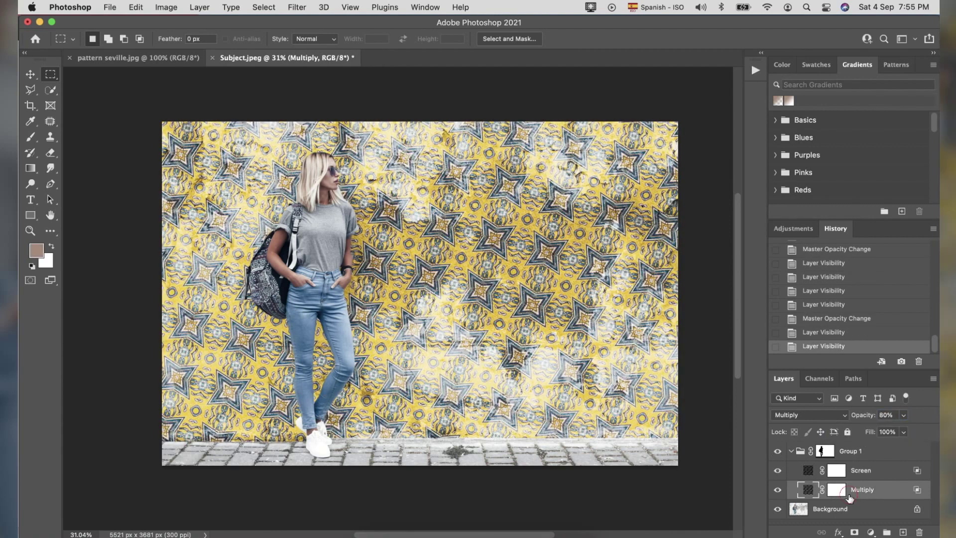
mouse_move(845, 394)
mouse_down()
mouse_move(760, 397)
mouse_move(845, 394)
mouse_up()
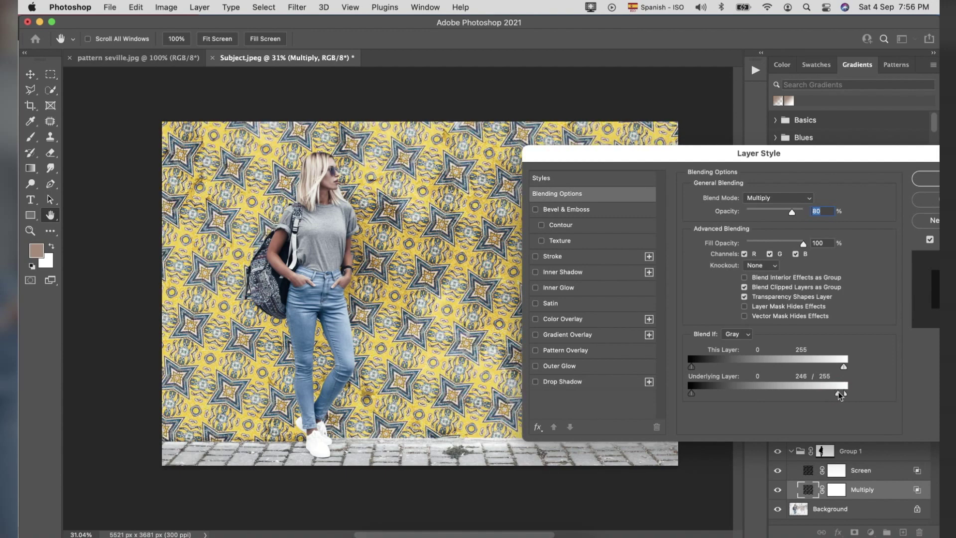